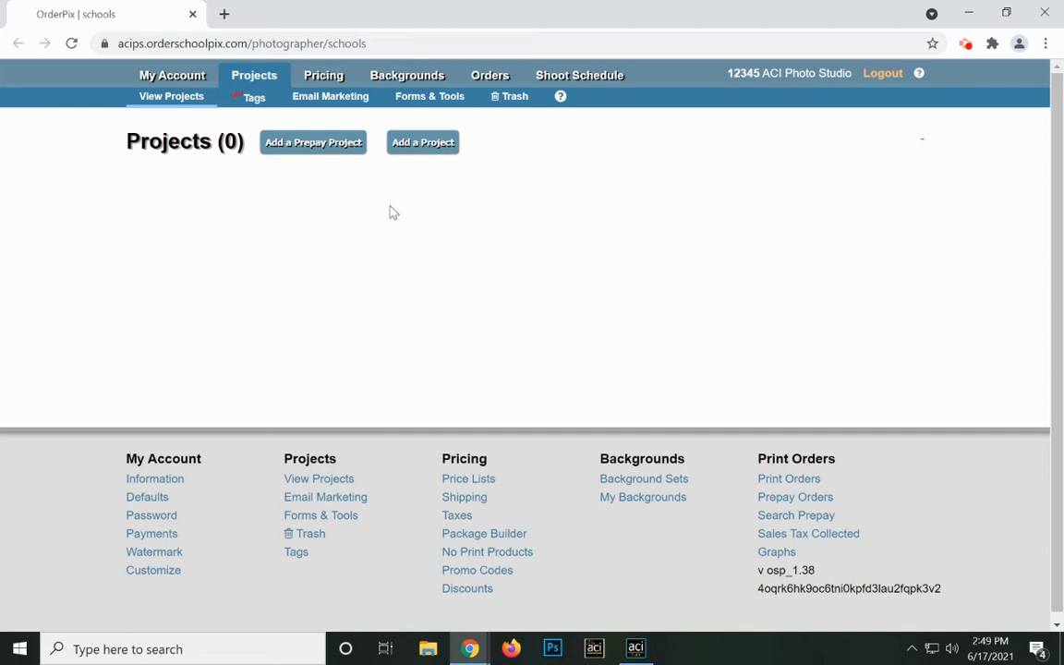
Add a new project named 'Batch Demo', keeping the School type and choosing the Demo price list.
left_click(395, 138)
left_click(441, 176)
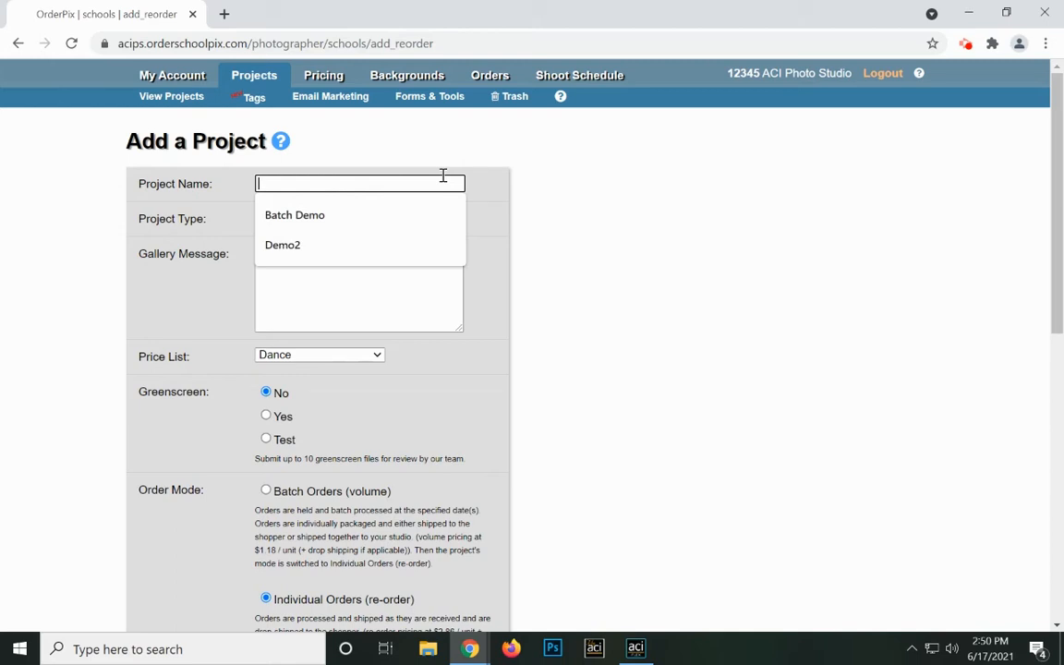
left_click(335, 225)
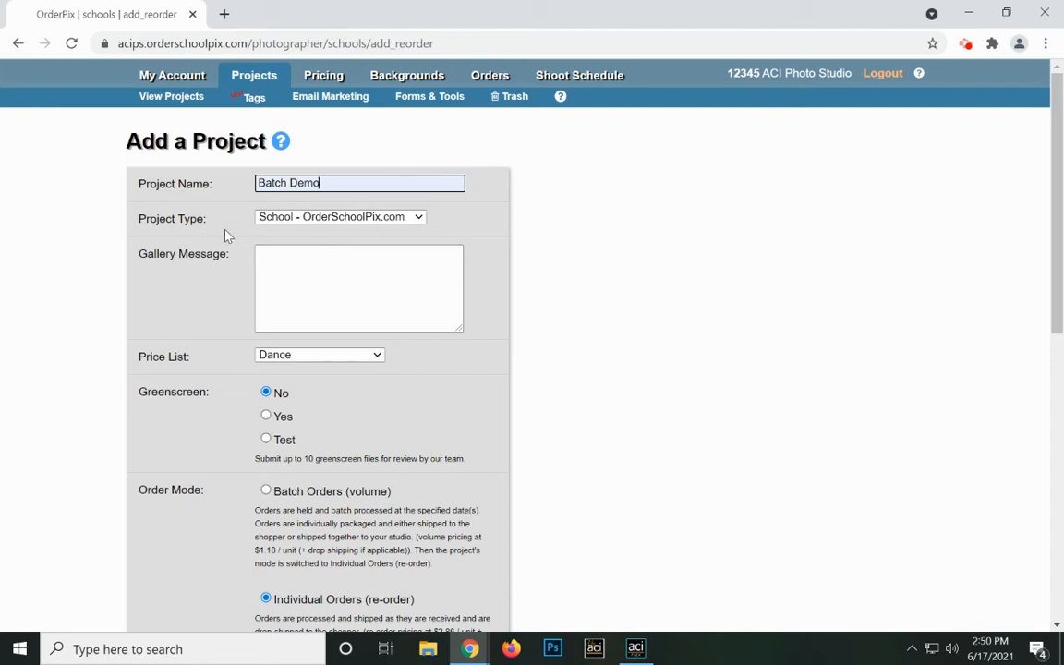
left_click(352, 219)
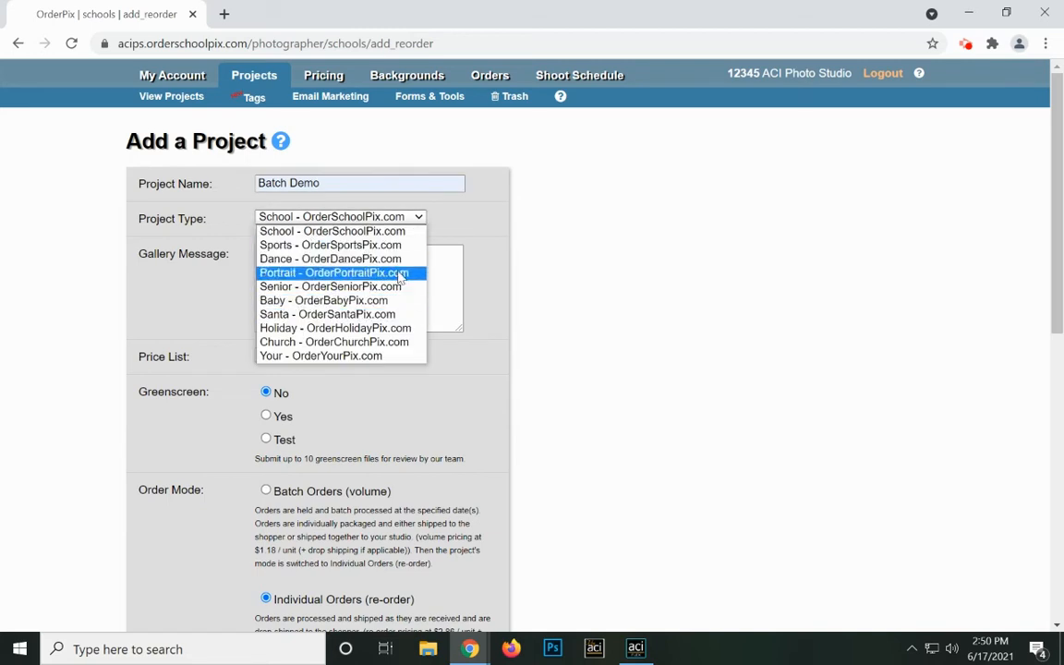
left_click(457, 222)
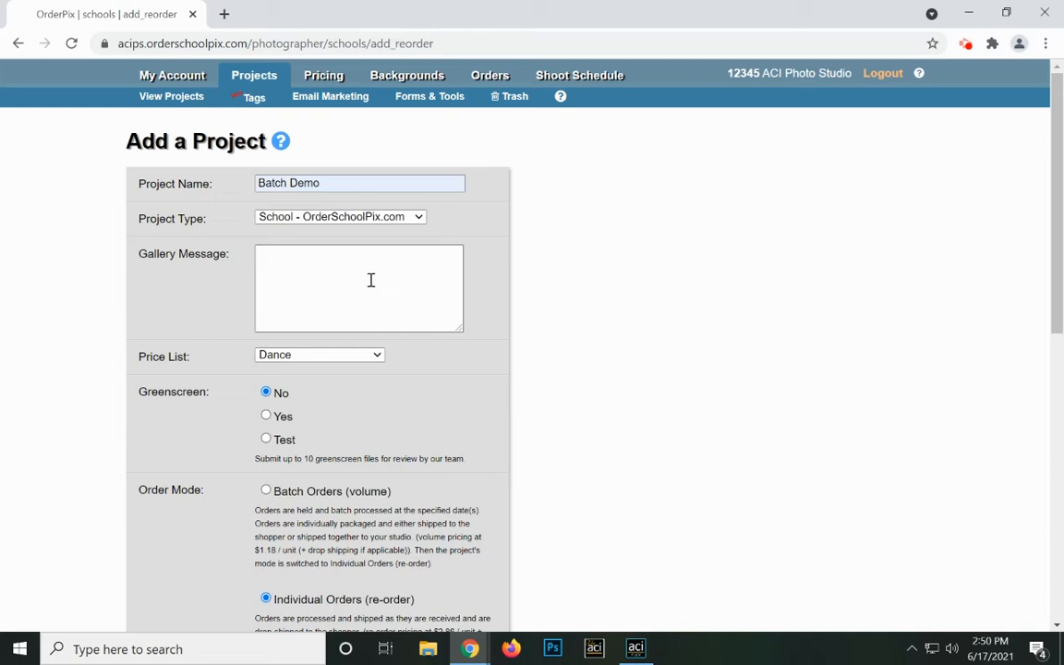
left_click(377, 359)
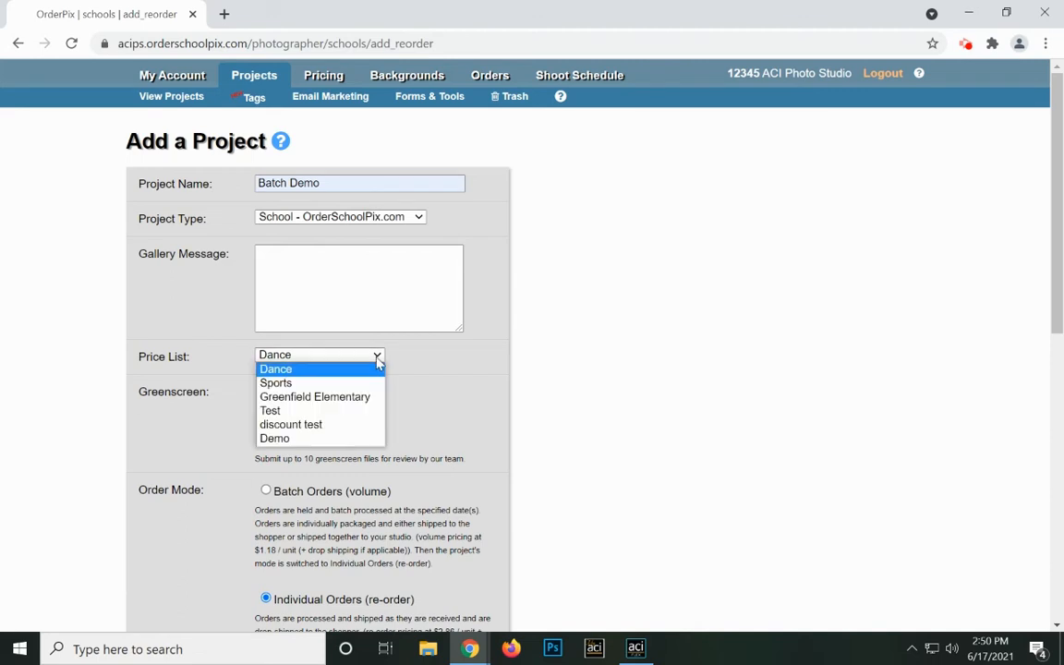
left_click(310, 440)
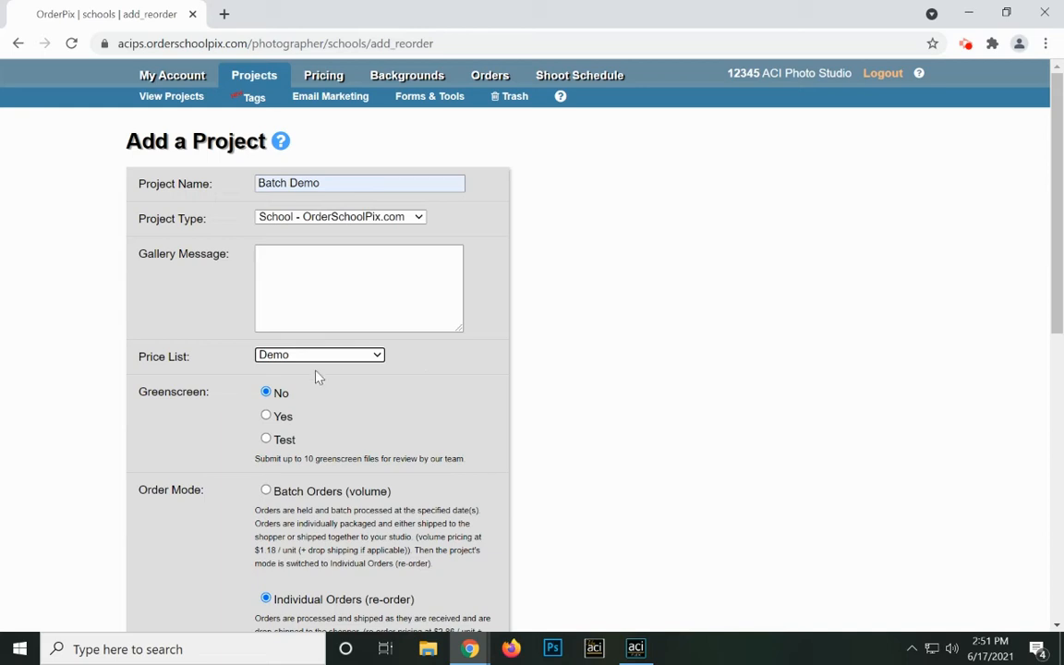
Switch Batch Demo to Batch Orders (volume) with the first batch end date 07/01/2021.
scroll(297, 428, "down", 2)
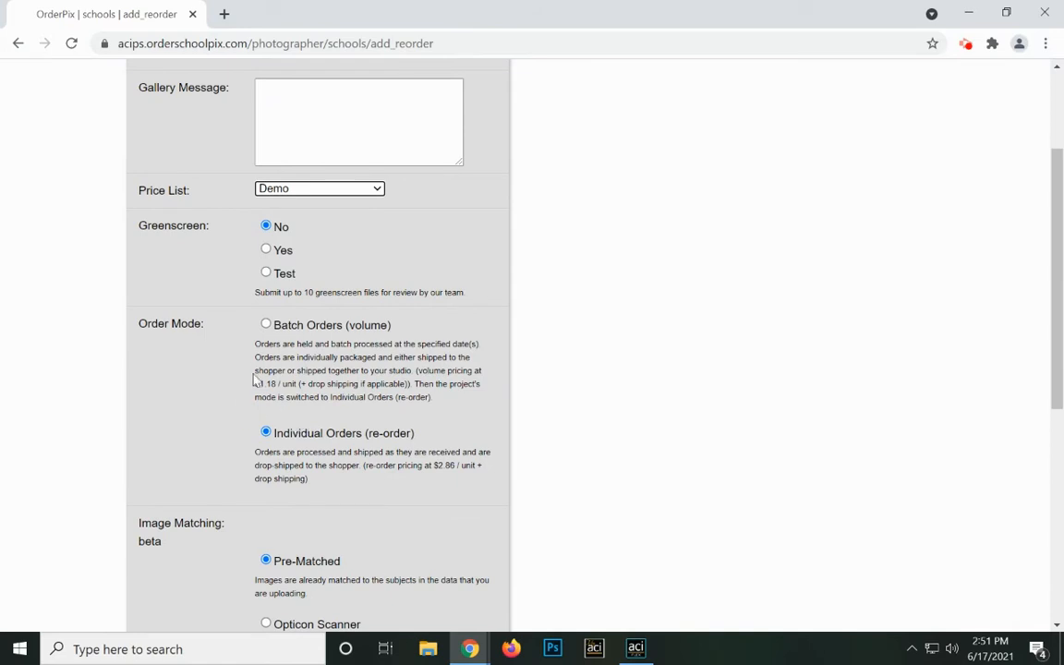
left_click(266, 325)
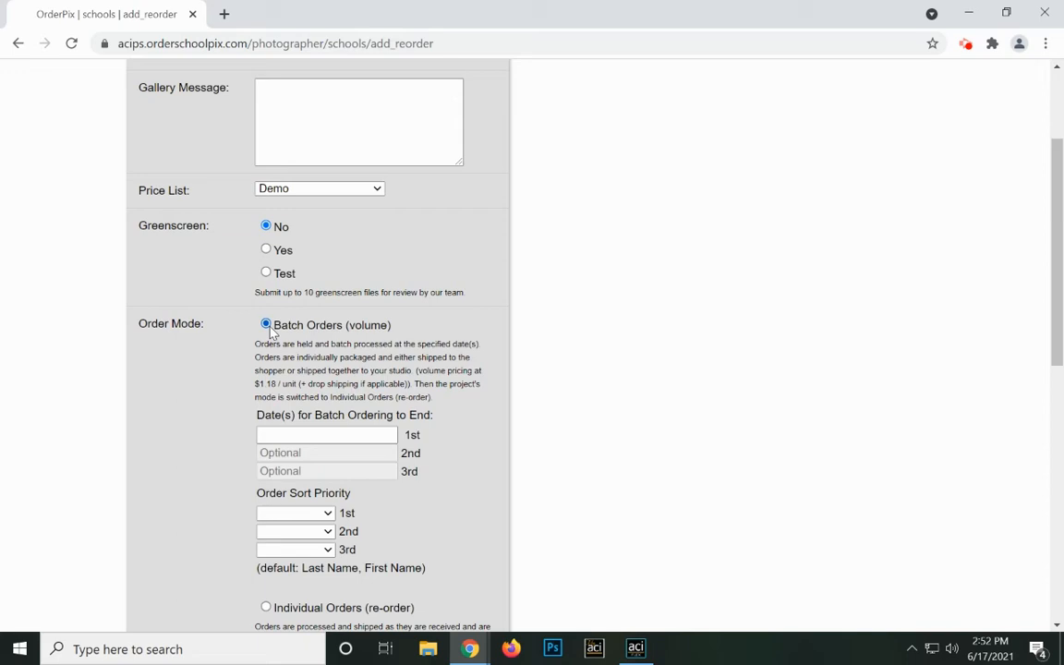
left_click(328, 430)
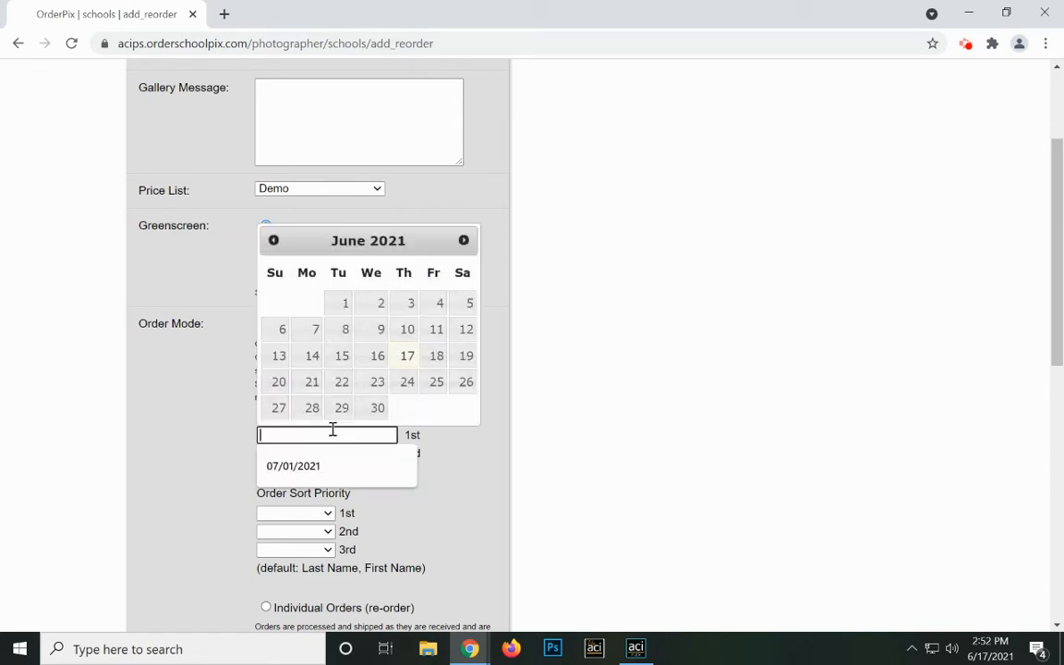
left_click(465, 240)
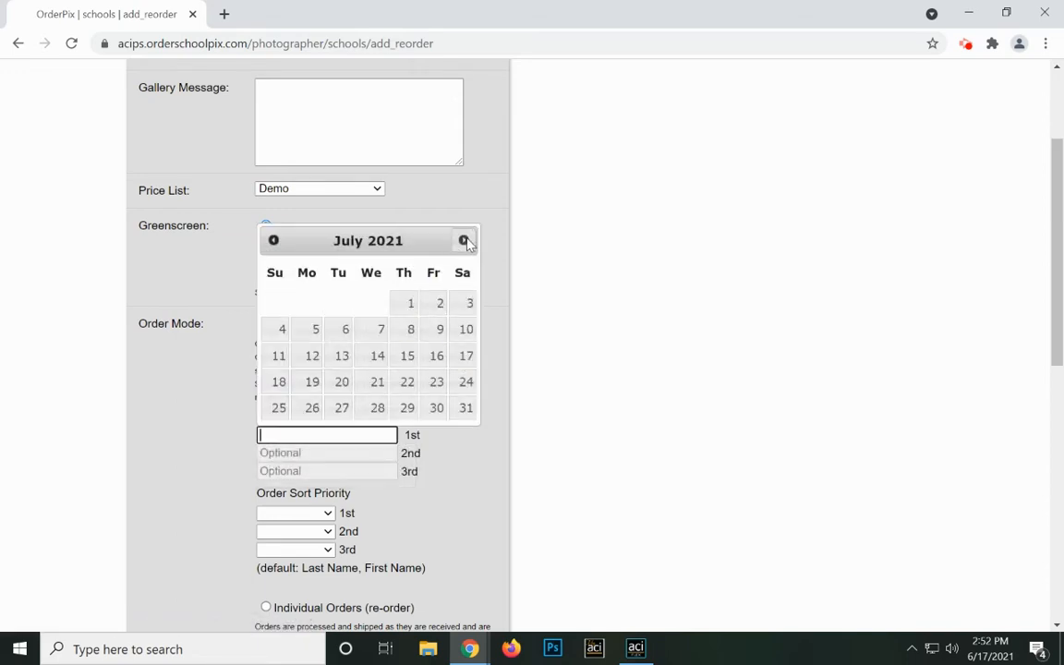
left_click(401, 305)
scroll(310, 379, "down", 1)
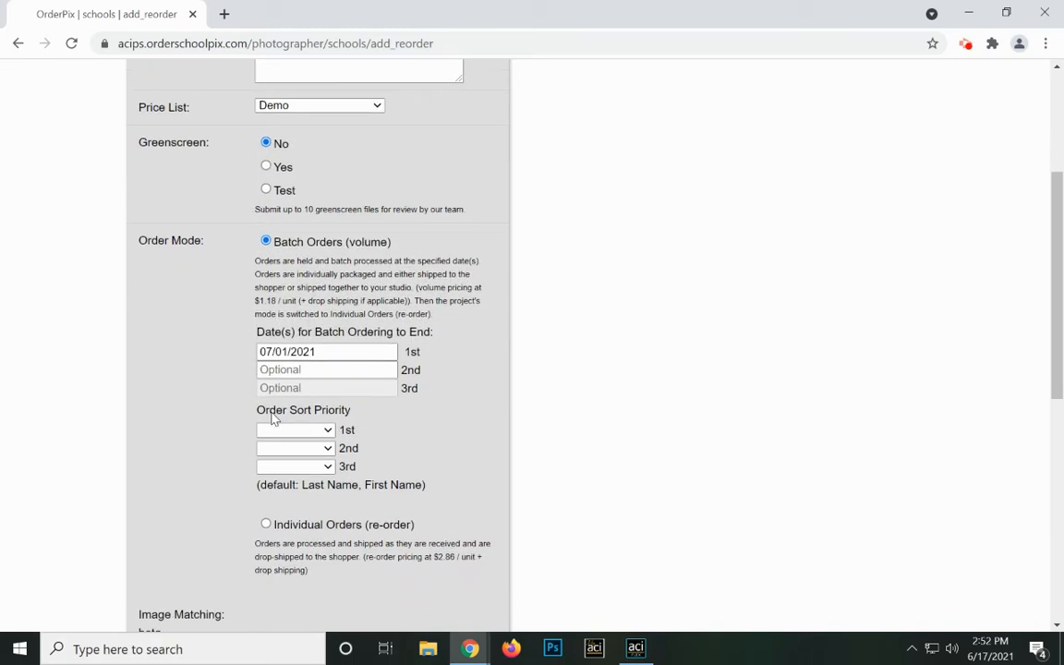
left_click(327, 431)
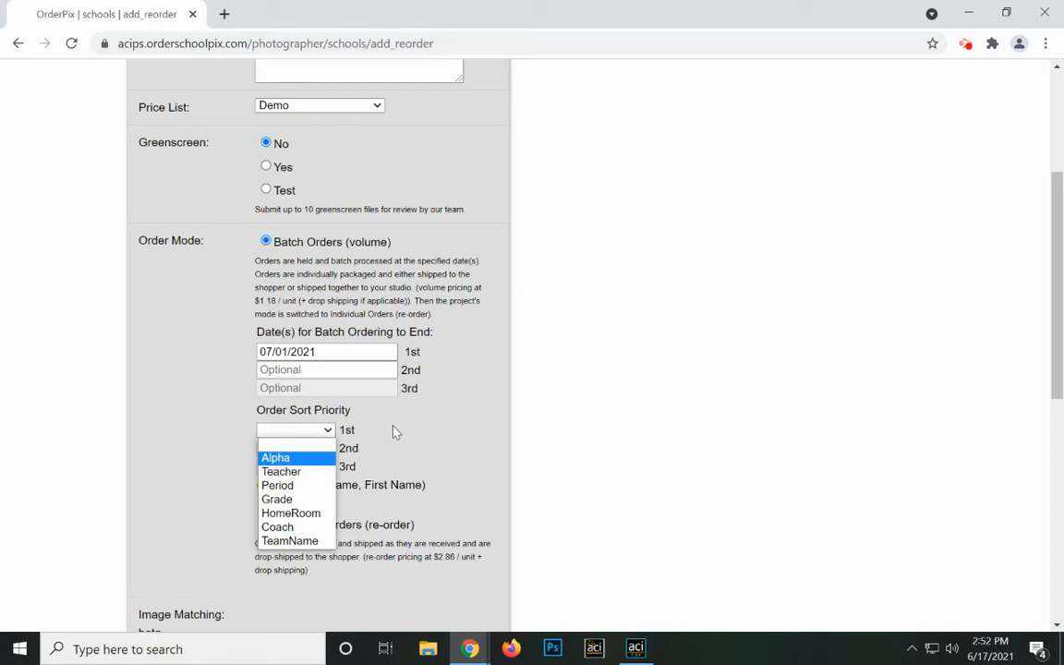
left_click(379, 468)
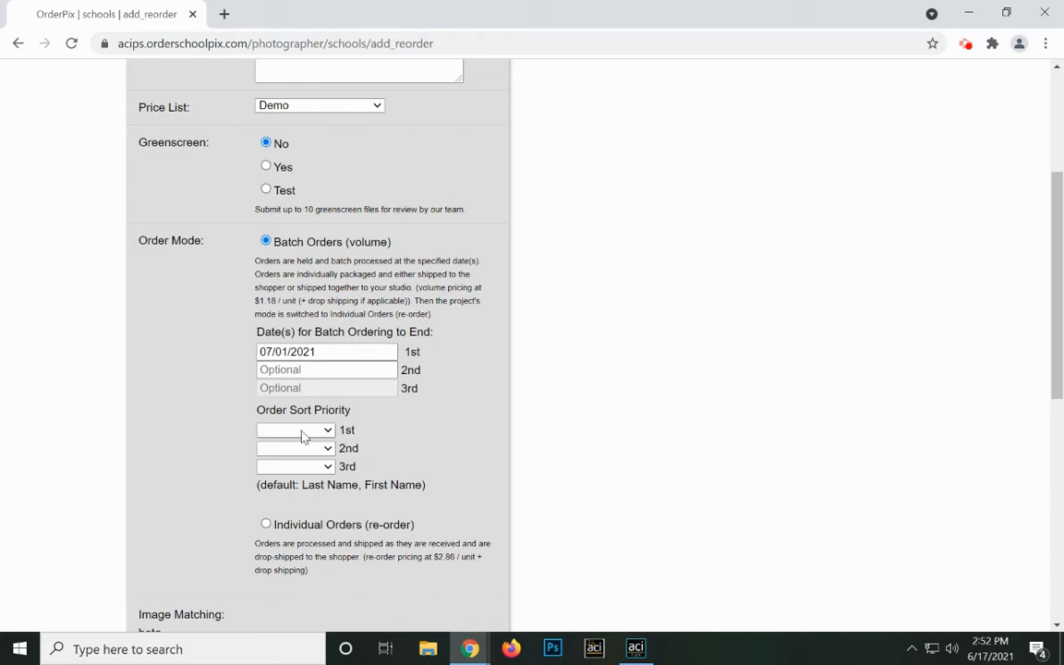
scroll(301, 432, "down", 3)
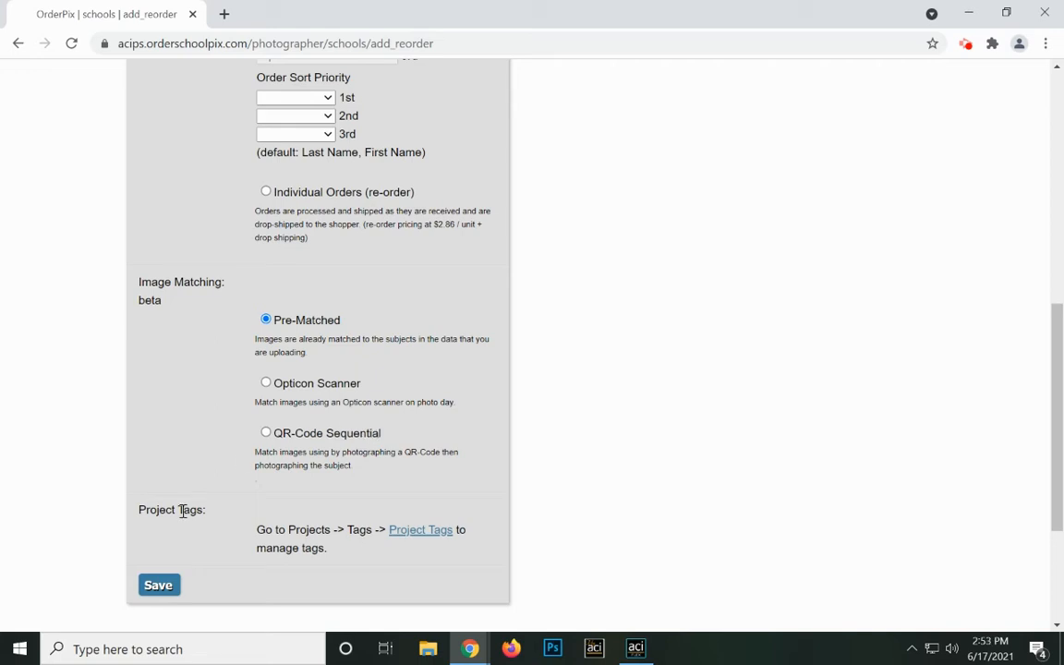
Save the project and choose Add / Merge Subject Data and Images from Subject Actions.
left_click(158, 594)
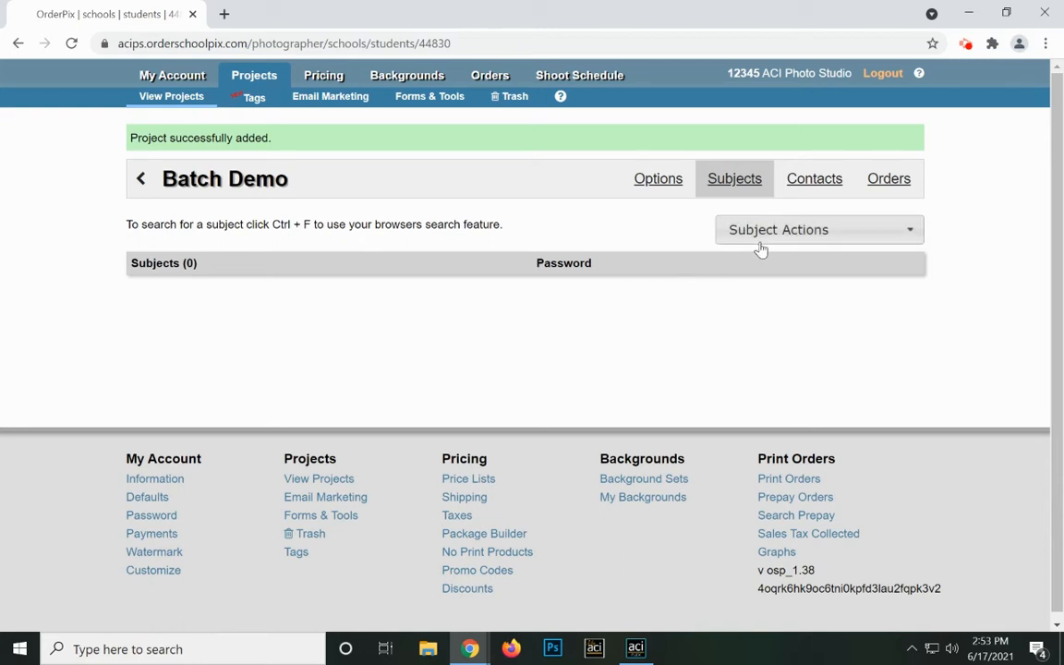
left_click(807, 232)
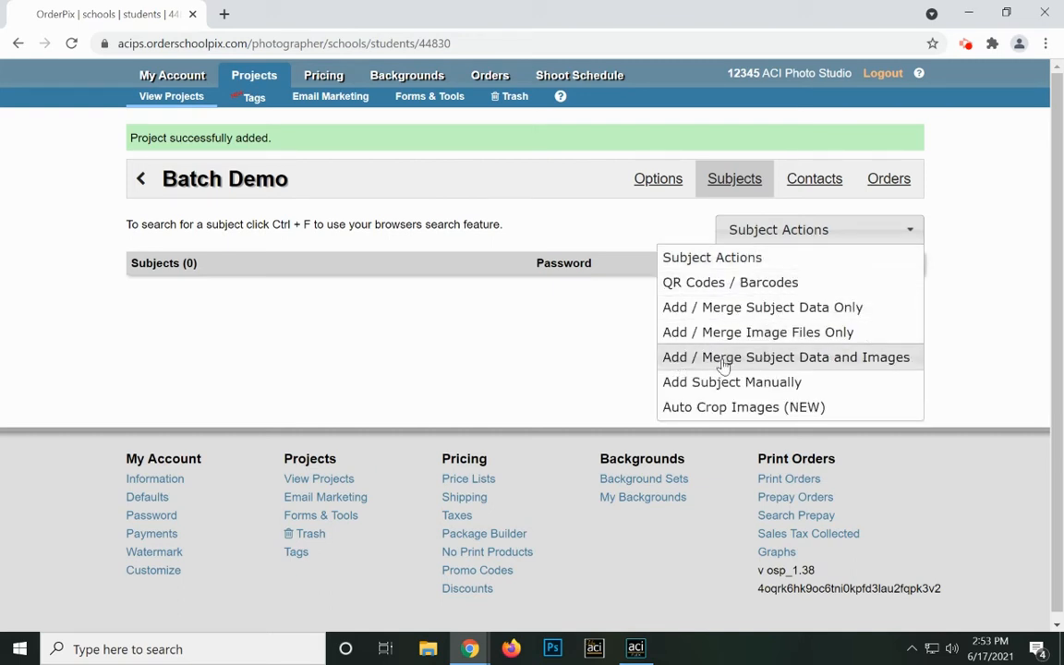
left_click(835, 359)
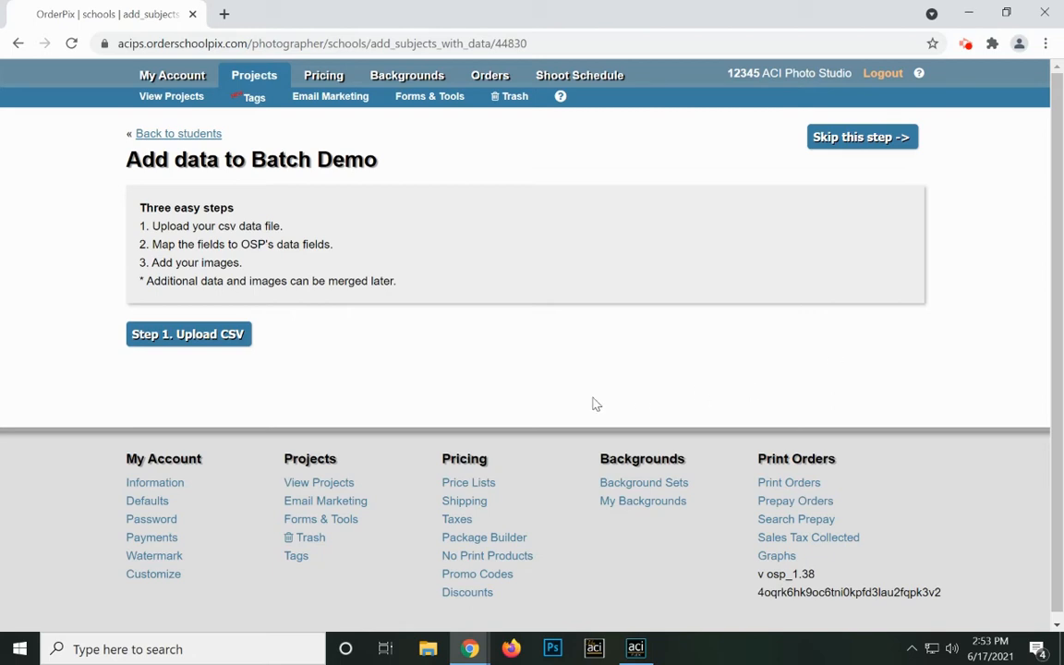
Upload the Demo Data.csv file from the Demo Data folder in Step 1.
left_click(196, 335)
left_click(402, 366)
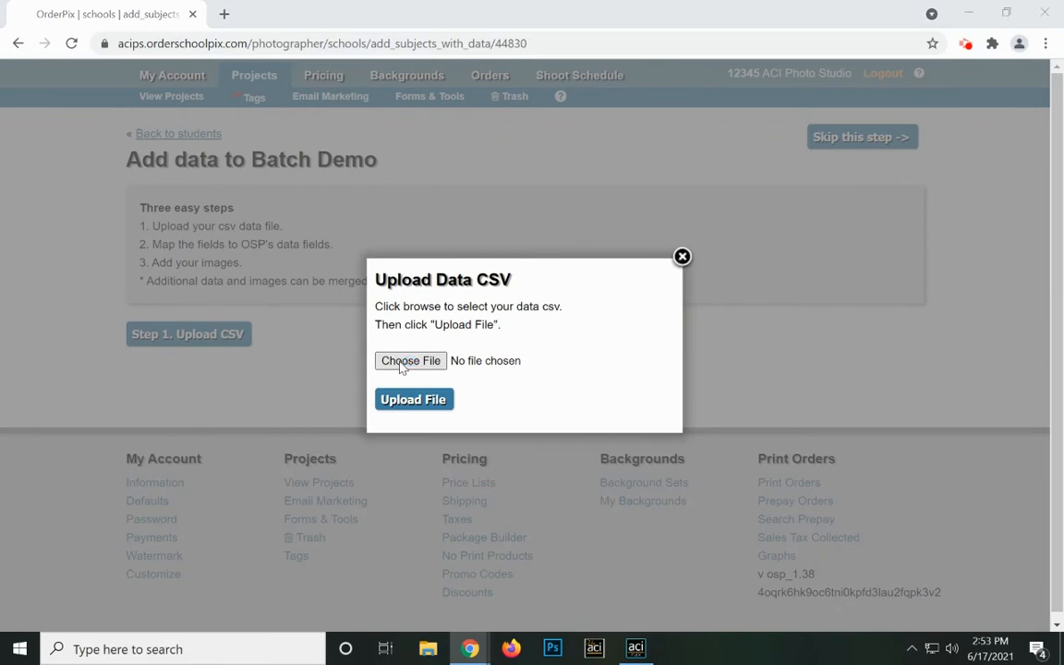
double_click(183, 124)
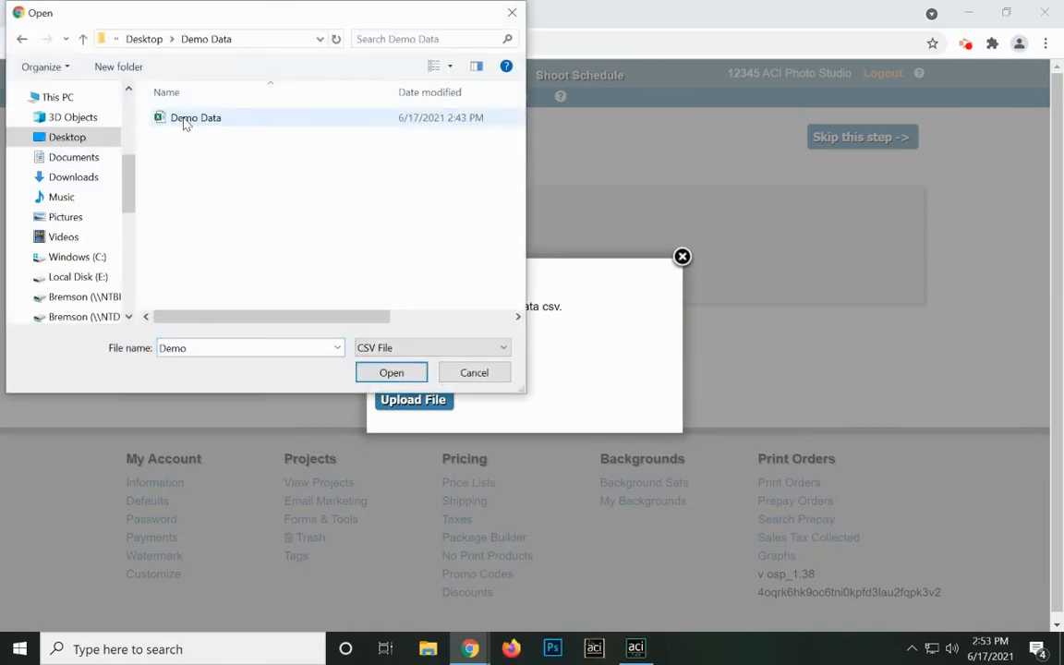
left_click(184, 124)
left_click(392, 372)
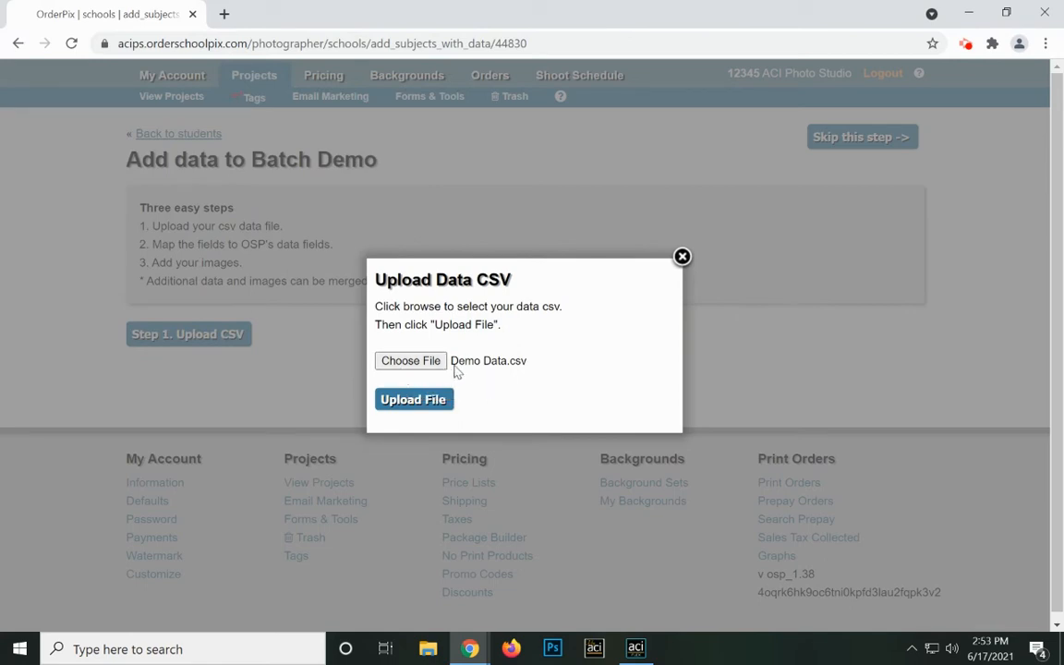
left_click(427, 401)
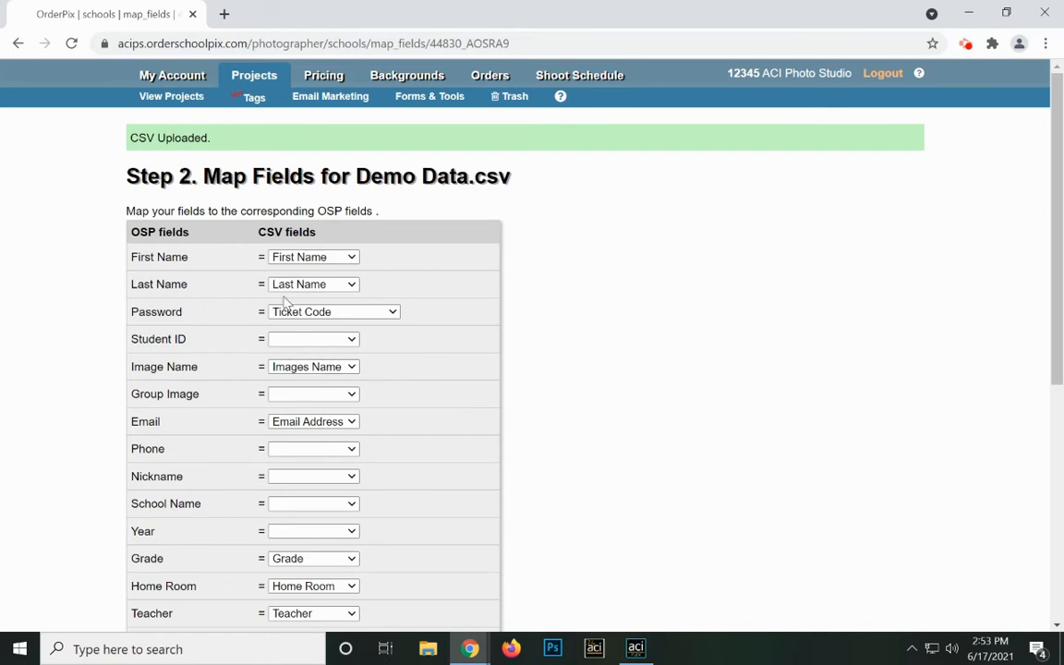
Set passwords to be generated automatically and import the mapped CSV subject data.
scroll(261, 386, "down", 2)
scroll(263, 391, "up", 2)
left_click(294, 314)
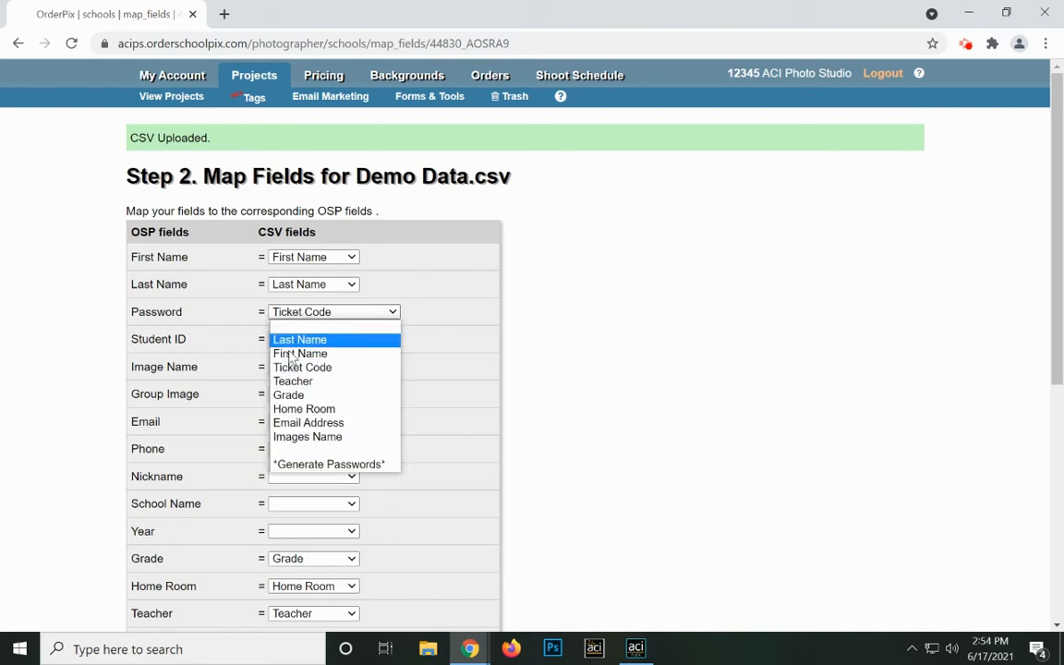
left_click(299, 465)
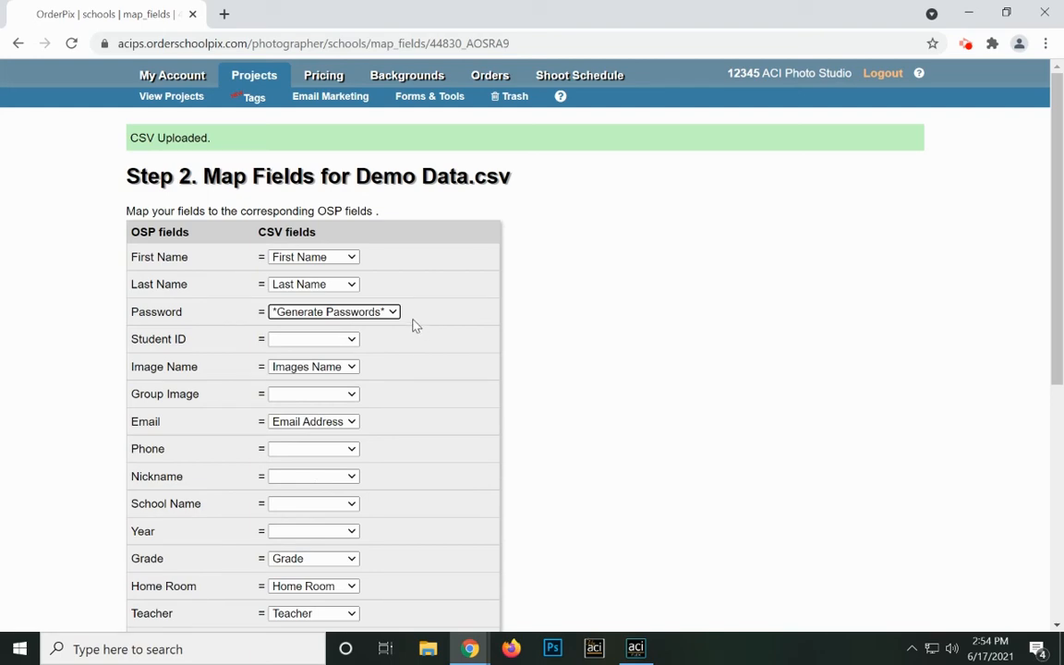
scroll(411, 323, "down", 4)
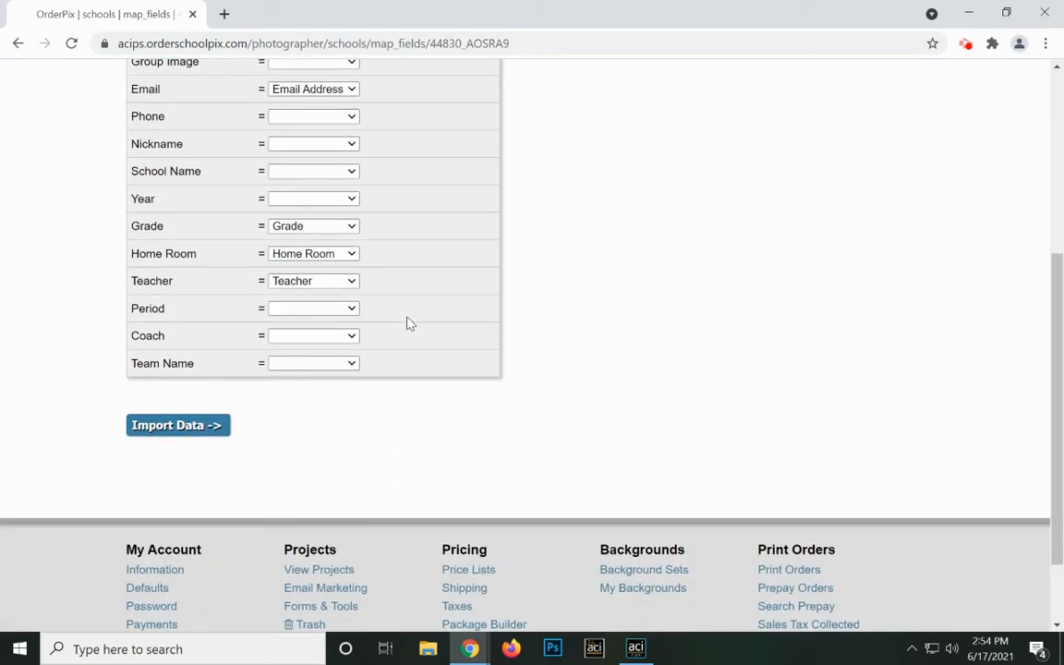
left_click(180, 431)
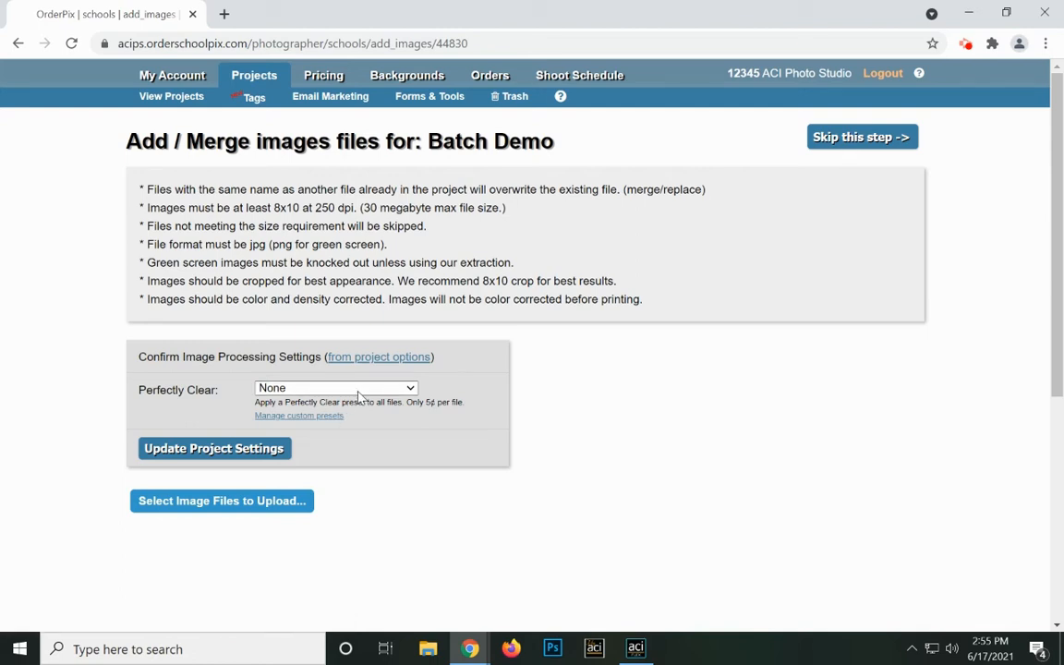
Select the 14 Demo Data photos and upload them to Batch Demo.
left_click(242, 502)
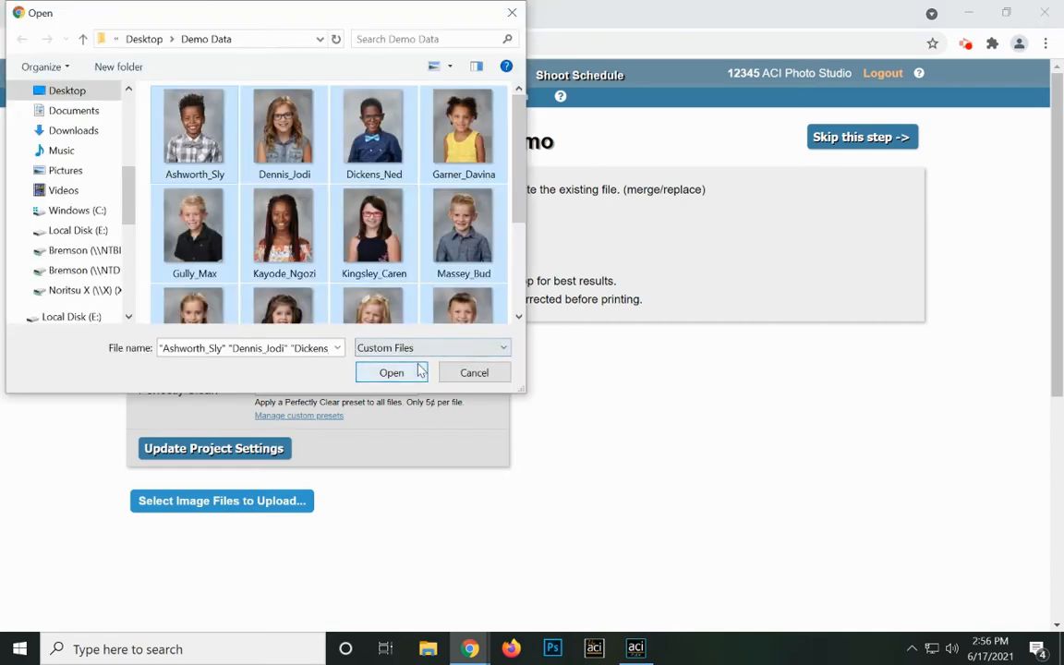
left_click(420, 370)
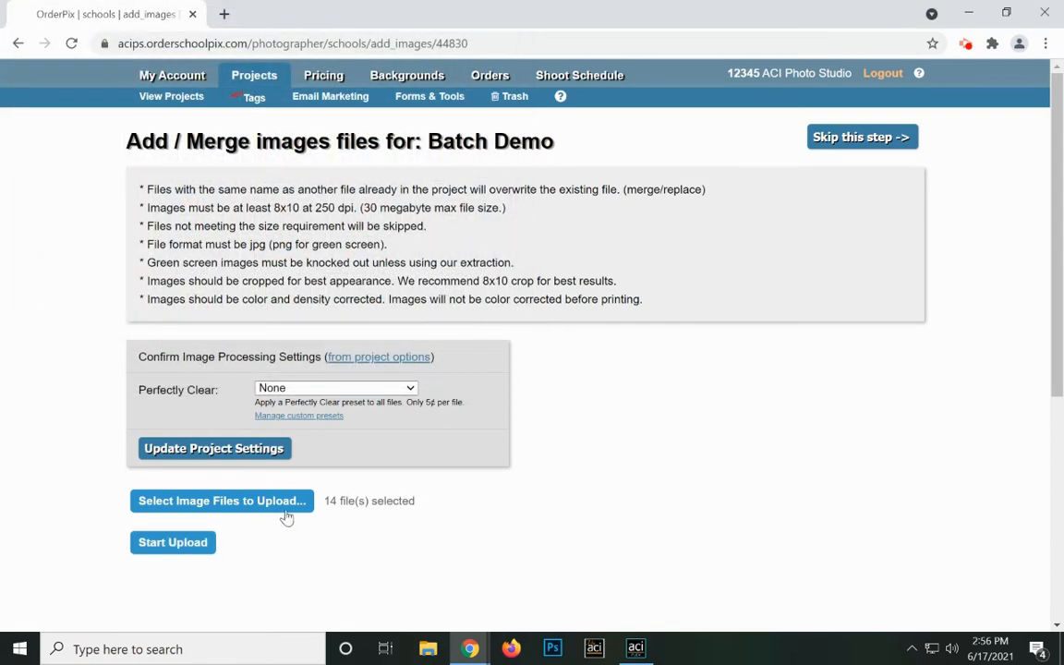
left_click(173, 551)
scroll(349, 511, "down", 6)
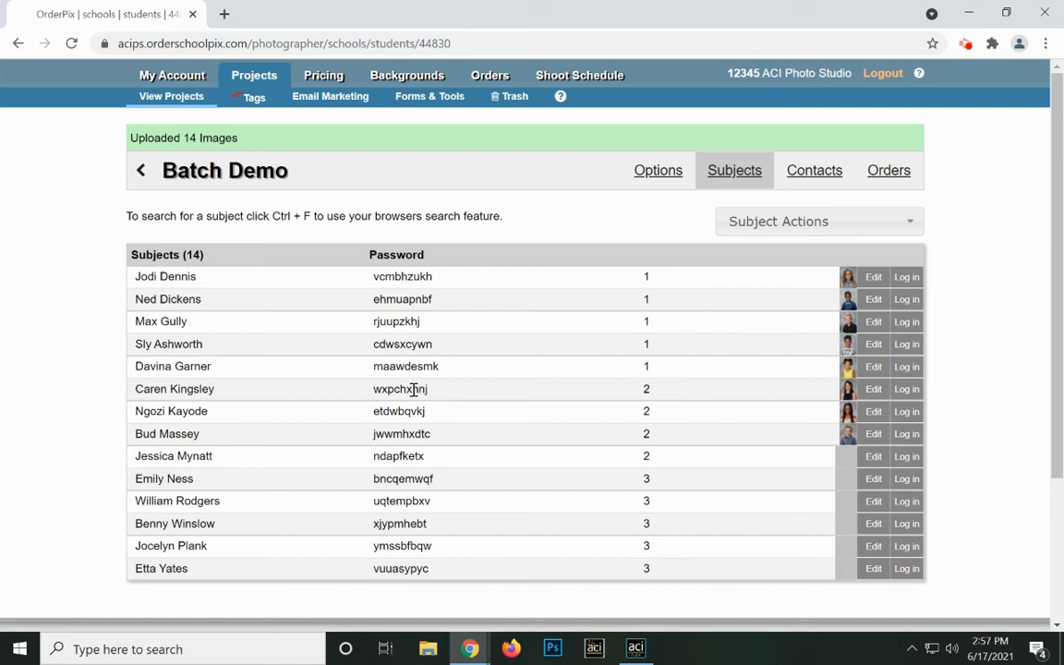
Open the Batch Demo contacts from Email Marketing and review its 13 email contacts.
left_click(330, 97)
scroll(345, 109, "down", 5)
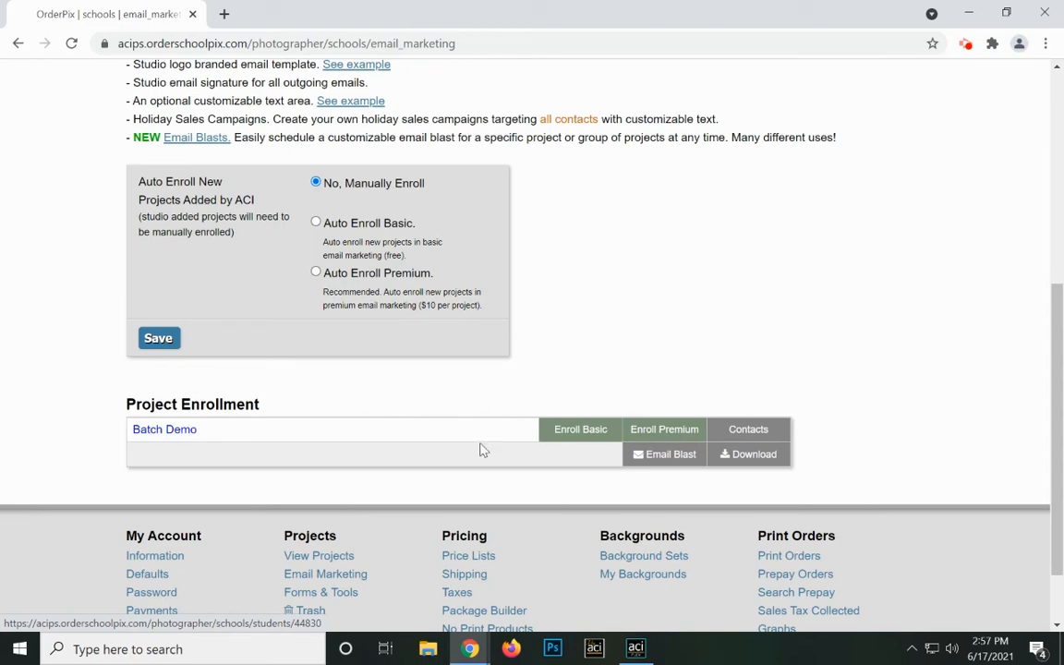
left_click(745, 434)
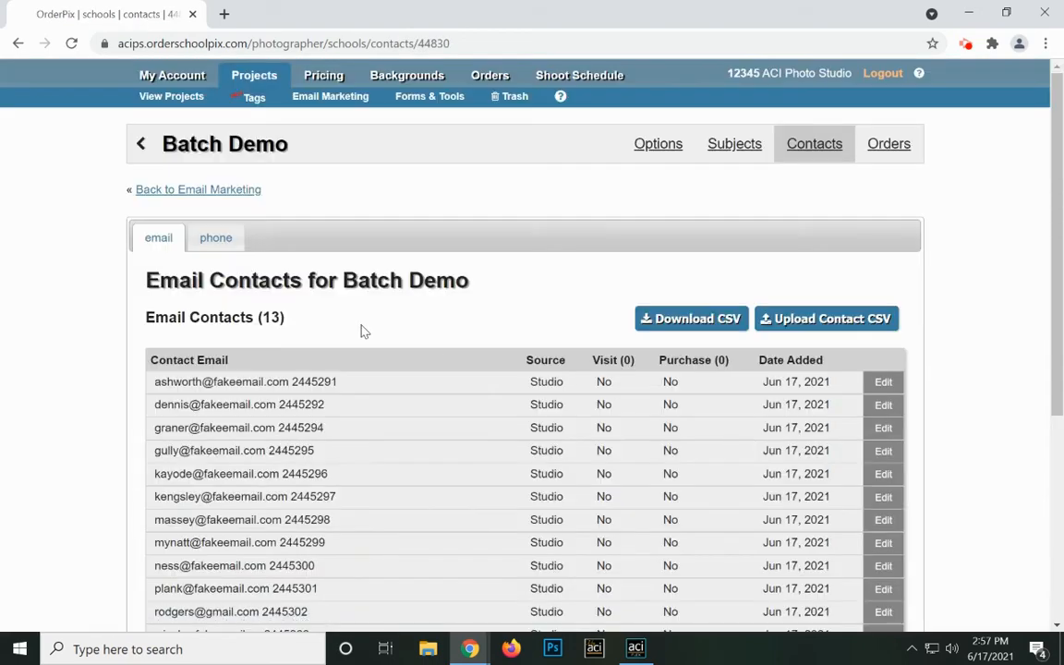
scroll(362, 329, "down", 2)
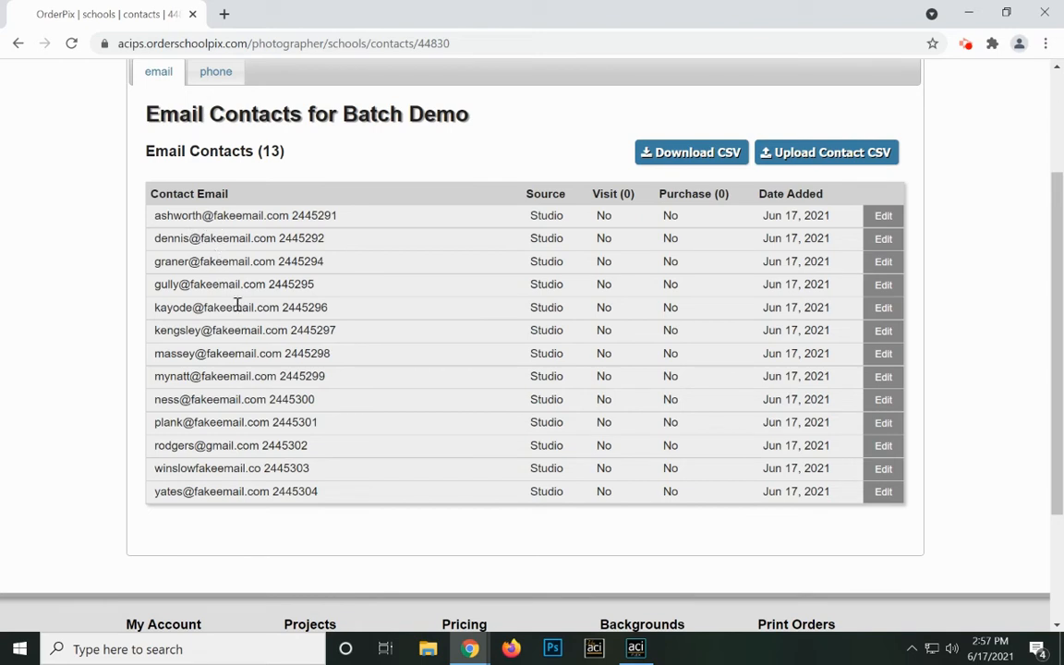
mouse_move(240, 378)
mouse_move(321, 451)
mouse_move(393, 468)
scroll(434, 315, "up", 1)
scroll(434, 315, "up", 3)
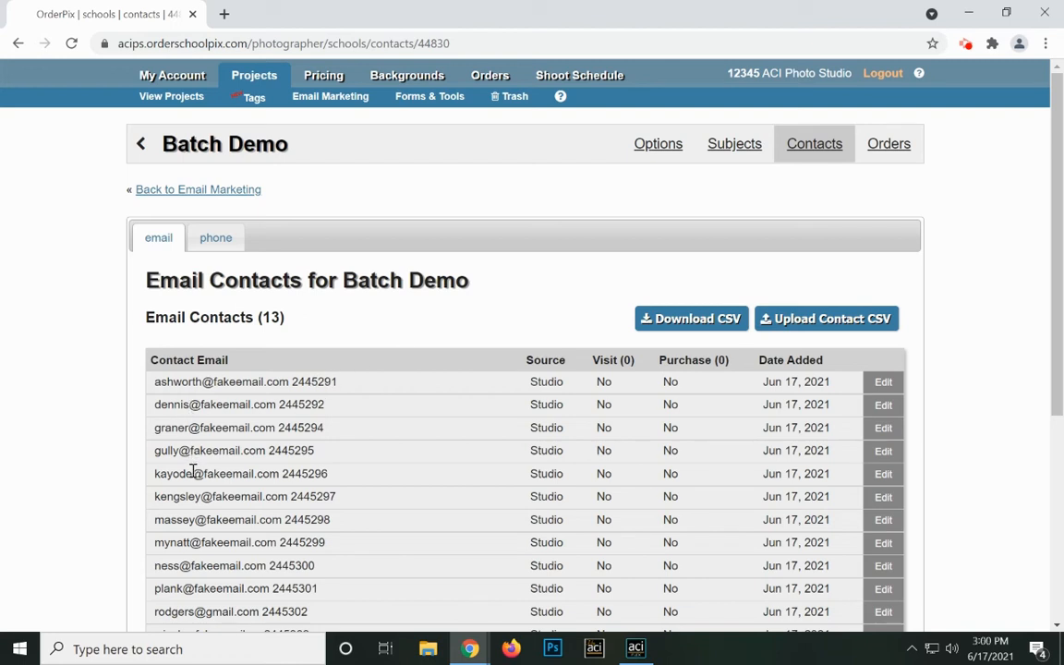
Leave the contacts page using the back arrow beside Batch Demo.
scroll(192, 473, "down", 3)
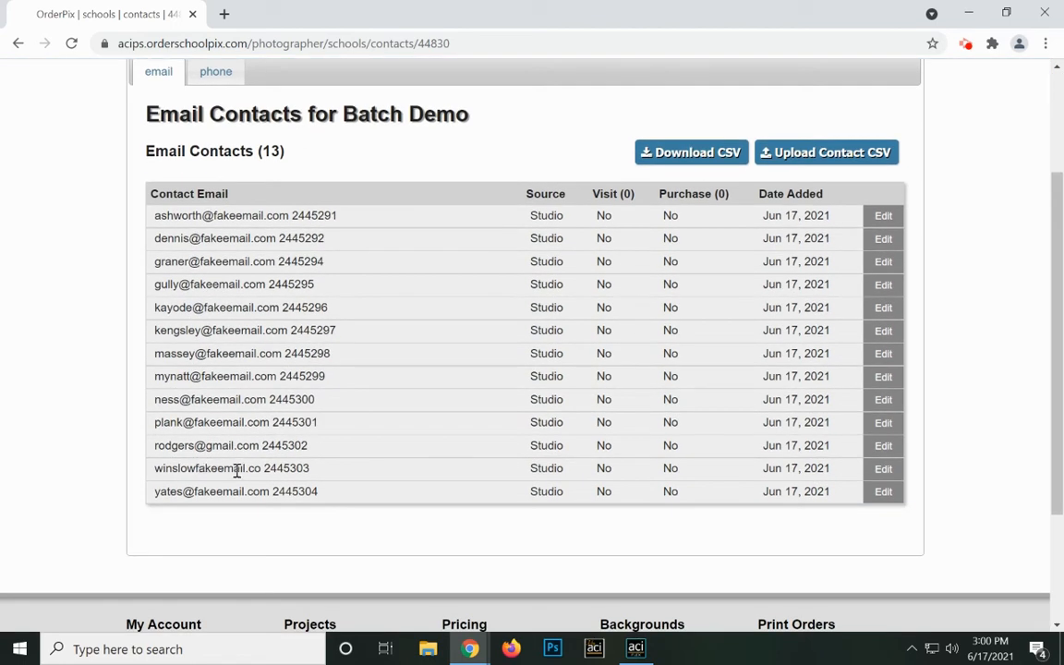
mouse_move(237, 471)
mouse_move(300, 348)
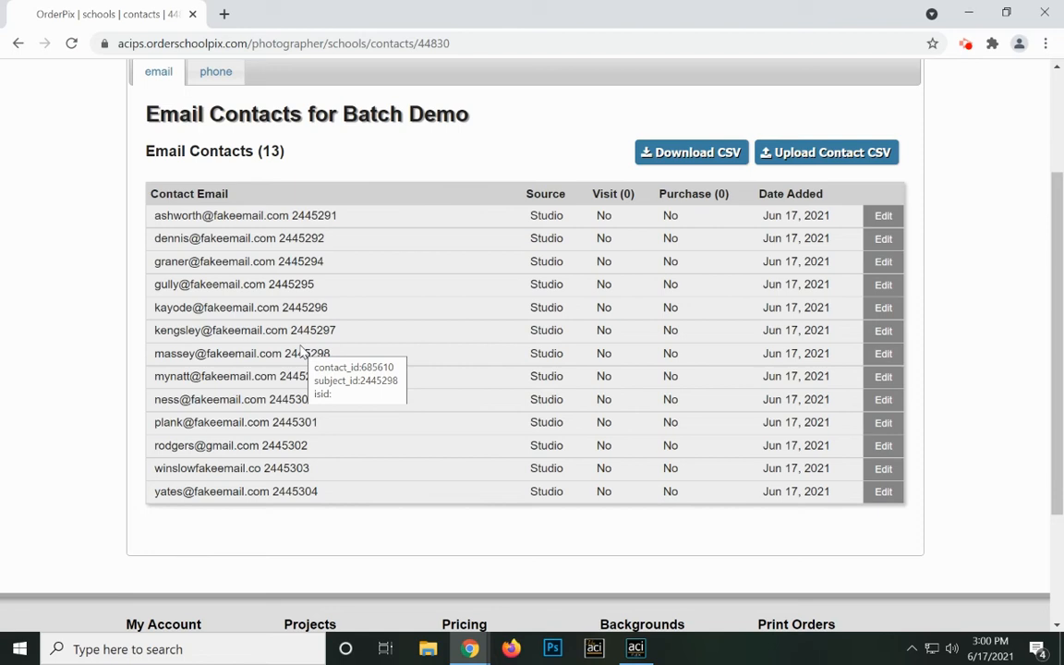
scroll(300, 348, "up", 2)
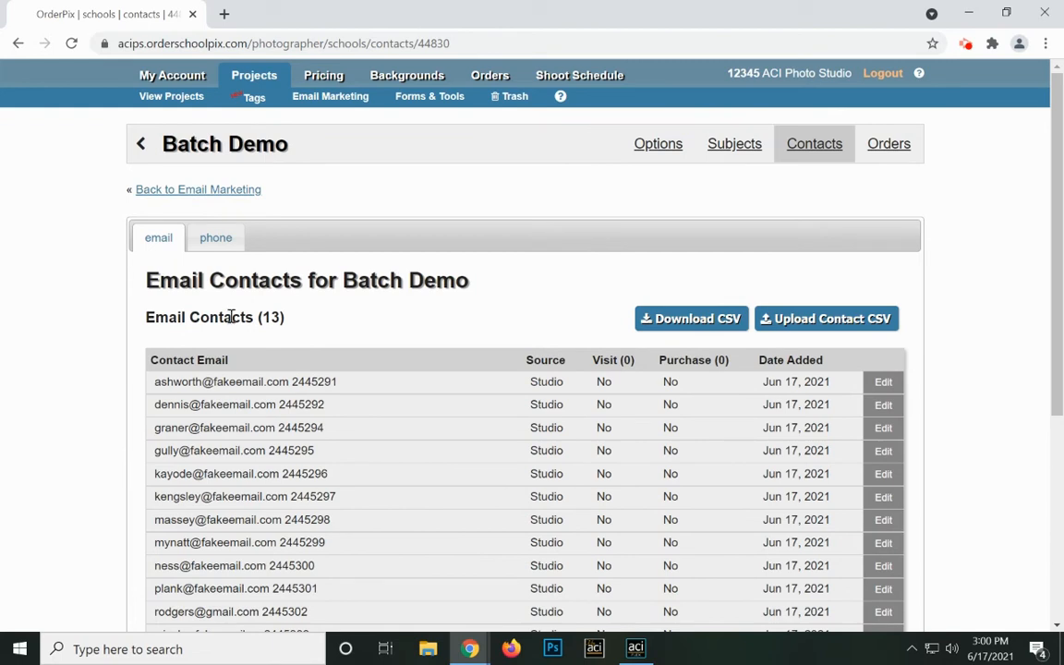
left_click(139, 144)
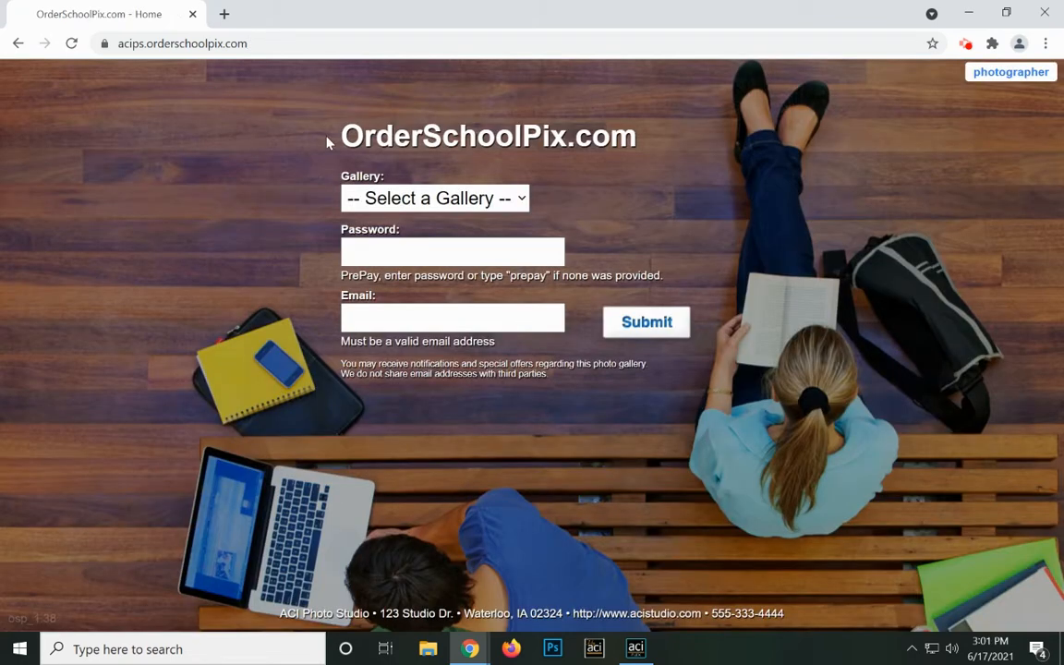
Log into the Batch Demo gallery with the subject's password and the customer's e-mail address.
left_click(445, 196)
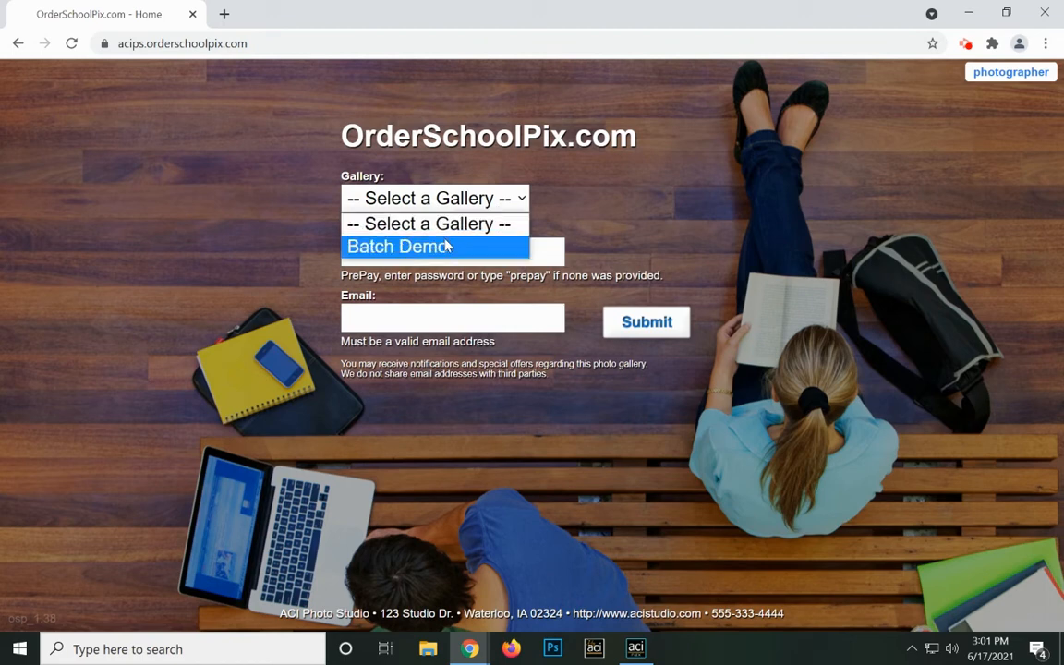
left_click(446, 246)
left_click(444, 250)
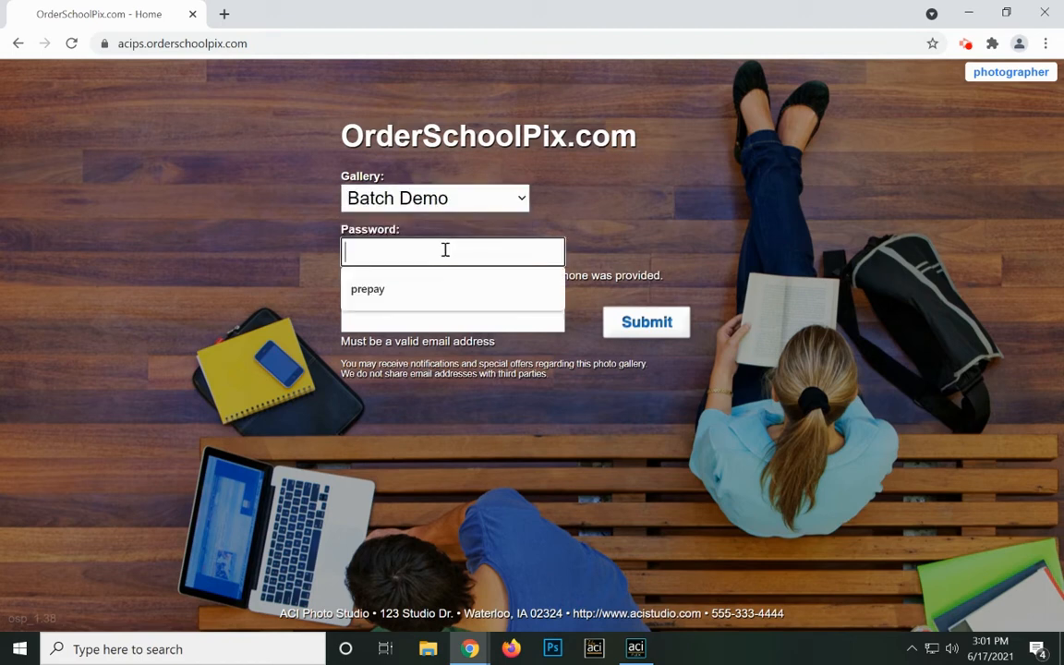
key("ctrl+v")
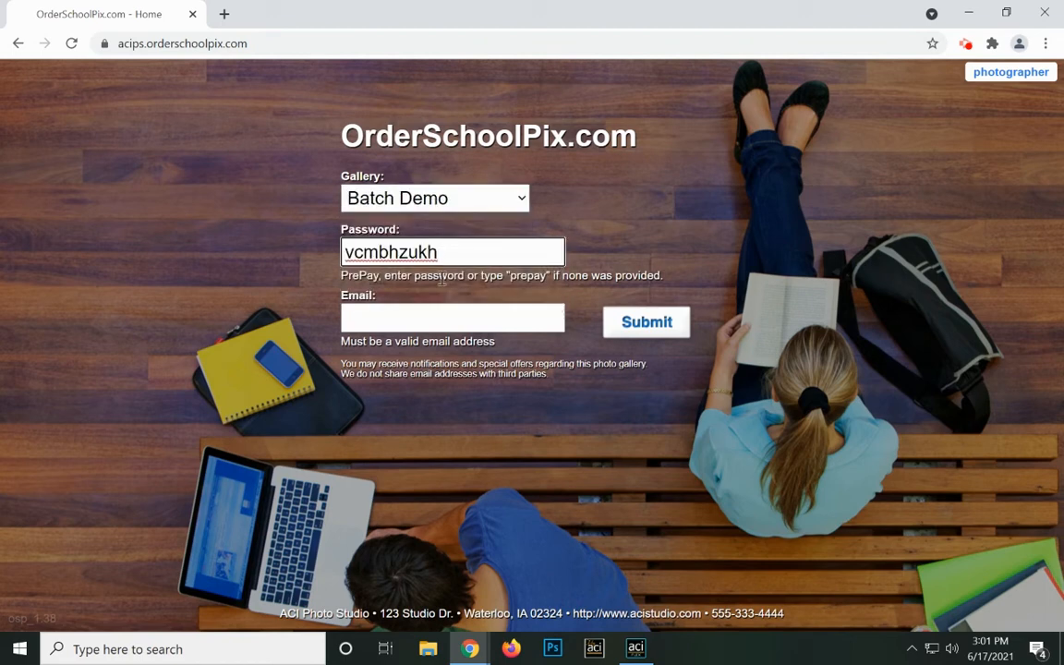
left_click(437, 319)
left_click(424, 351)
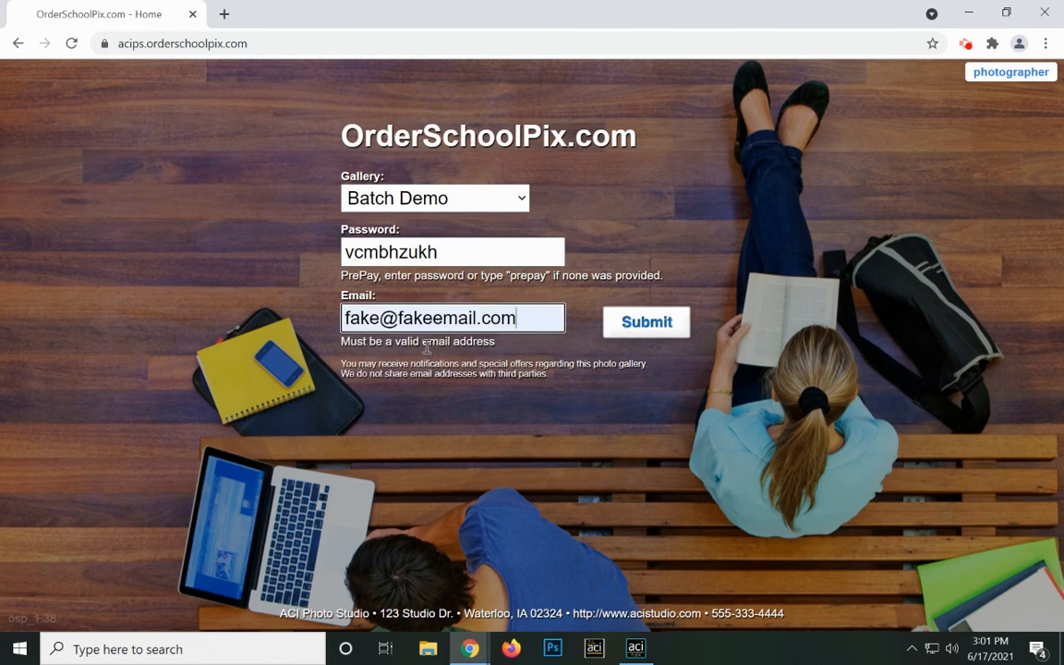
left_click(645, 329)
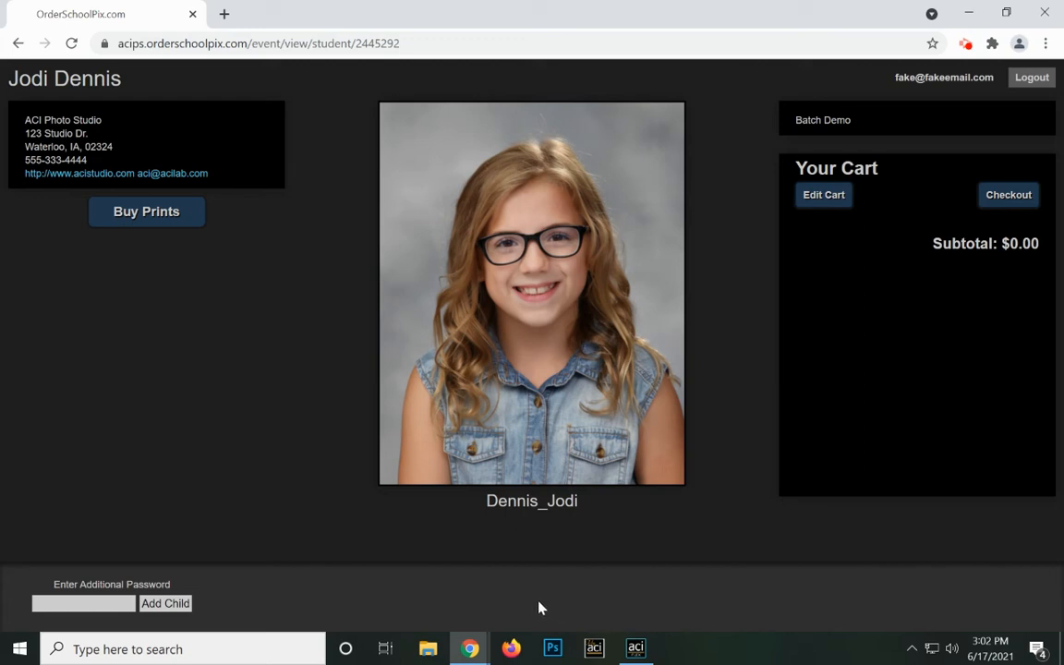
Under Buy Prints, set Build Your Own 4 items 1–3 to 8 Wallets and item 4 to 8x10.
left_click(154, 225)
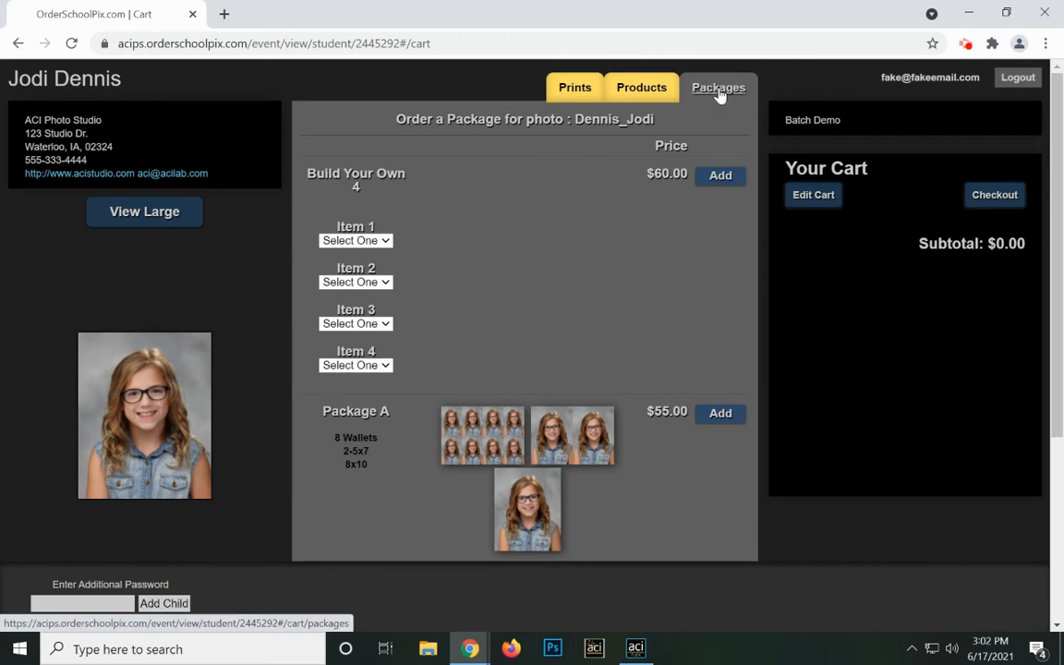
left_click(386, 241)
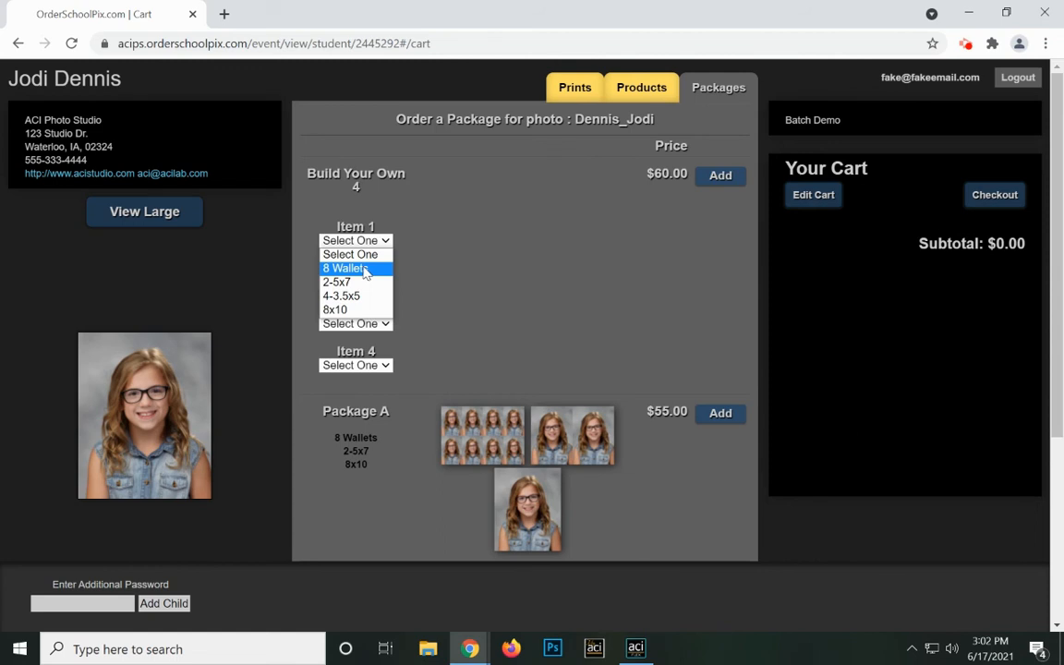
left_click(365, 269)
left_click(361, 282)
left_click(362, 310)
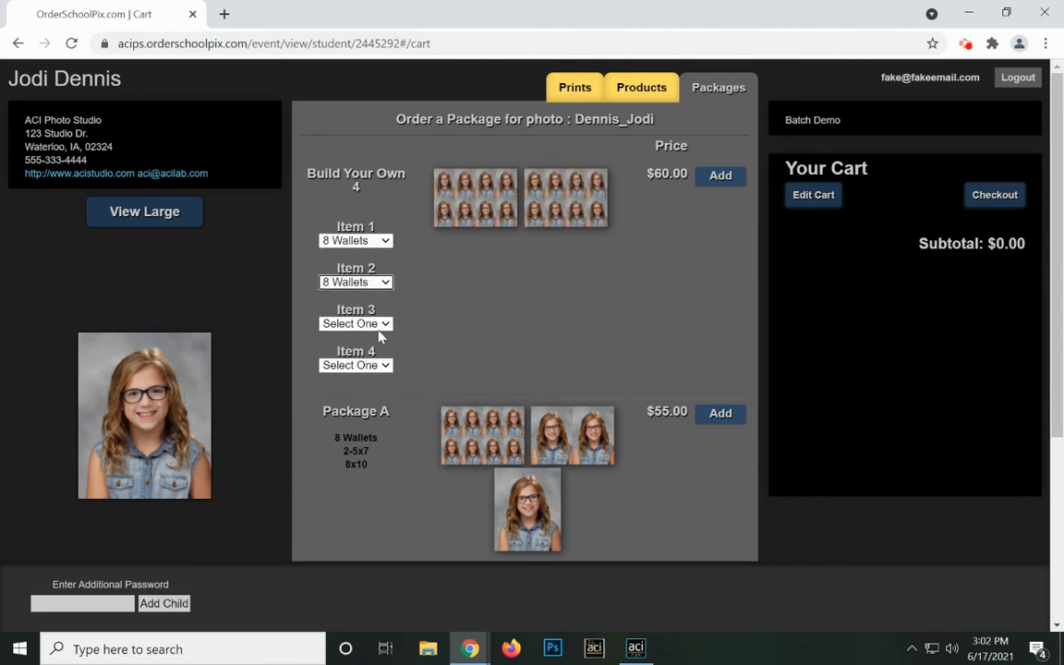
left_click(355, 323)
left_click(357, 350)
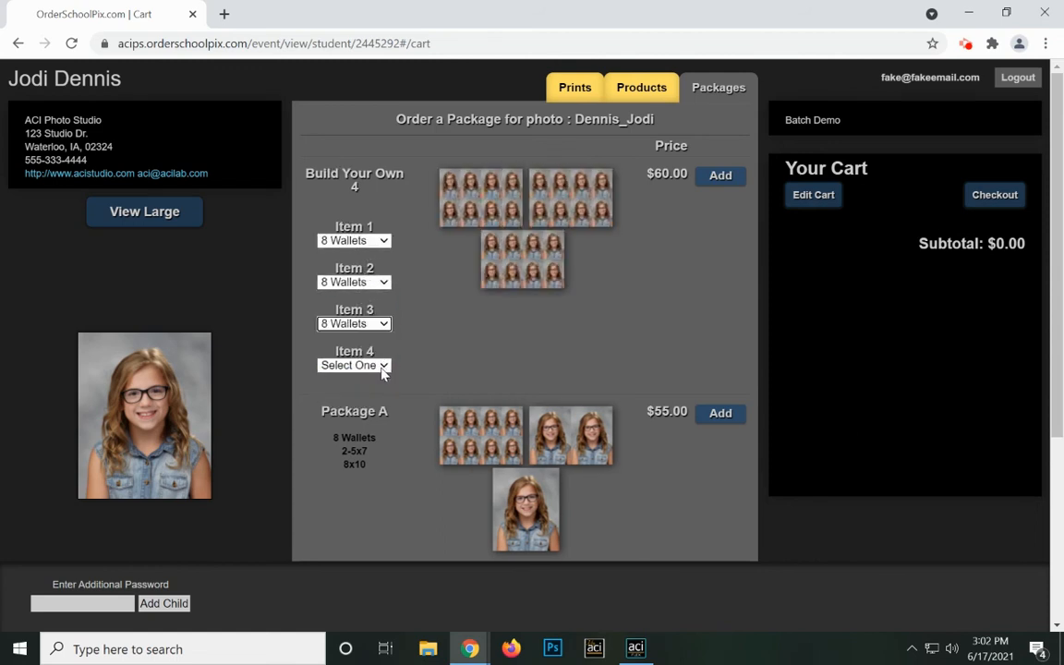
left_click(365, 365)
left_click(334, 433)
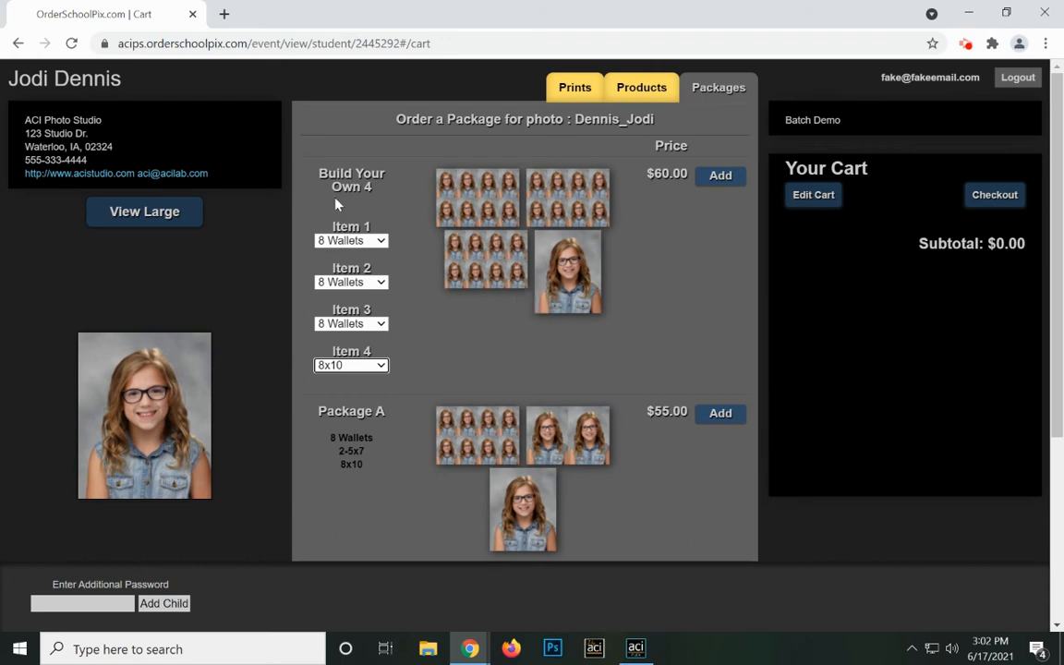
Browse Packages A, B and C ($55, $45, $35), then return to the Build Your Own 4 bundle at the top.
scroll(367, 211, "down", 2)
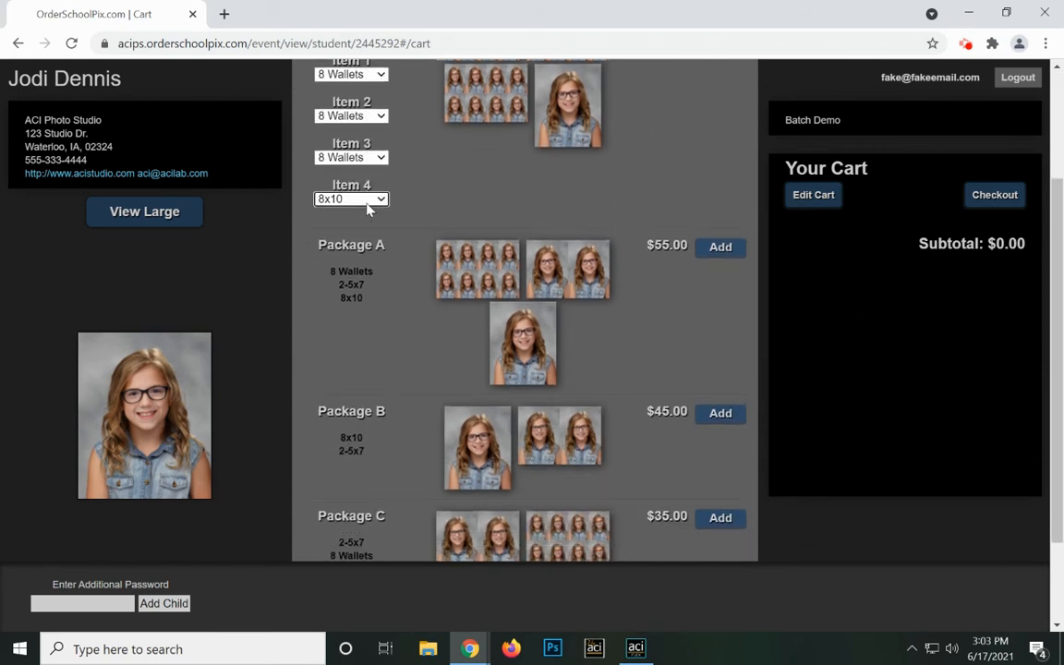
scroll(358, 225, "down", 1)
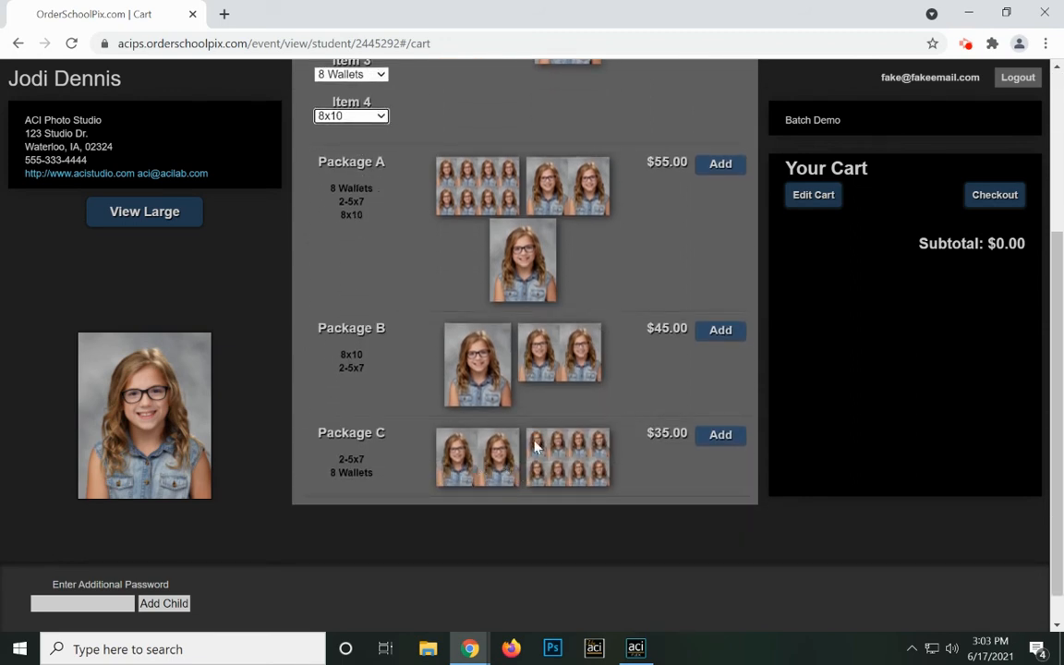
scroll(500, 347, "up", 1)
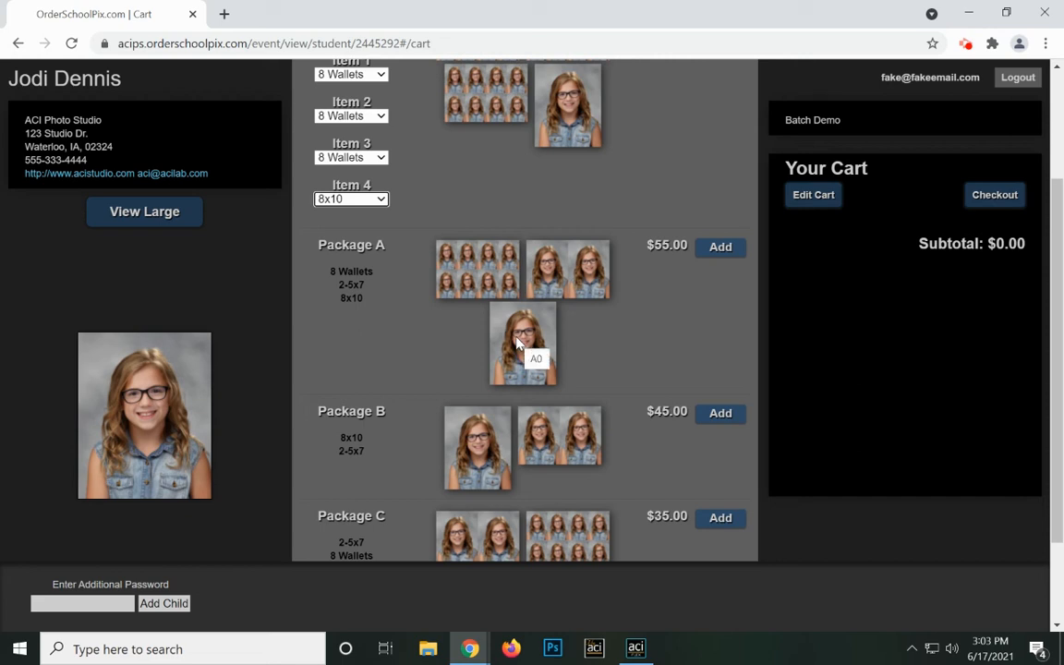
scroll(516, 344, "up", 3)
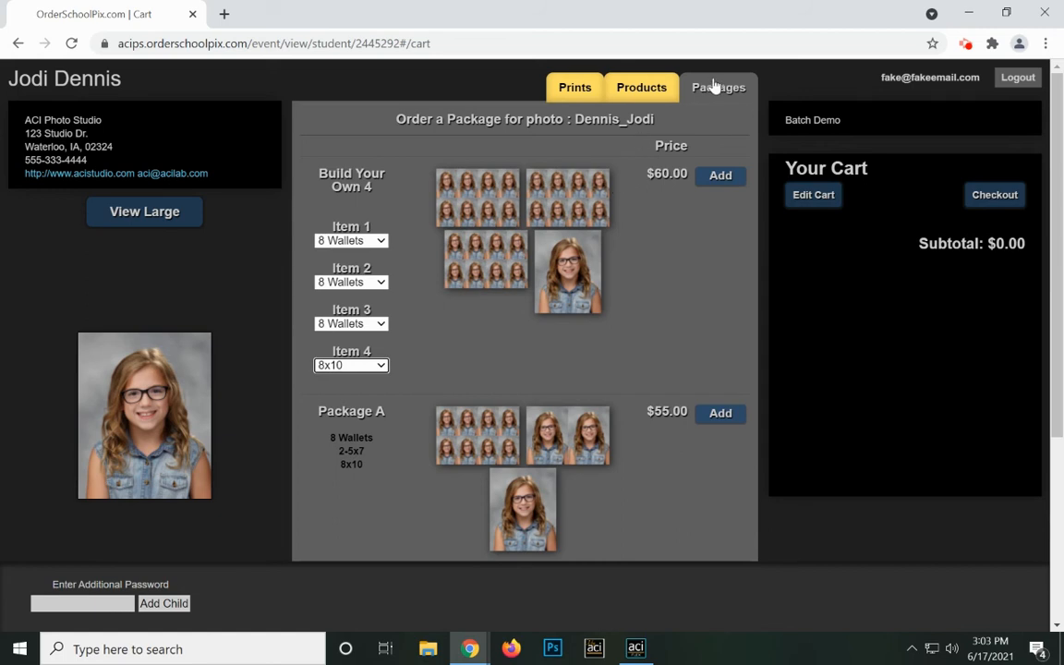
Add an 8x10 print to the cart for $15.00.
left_click(641, 88)
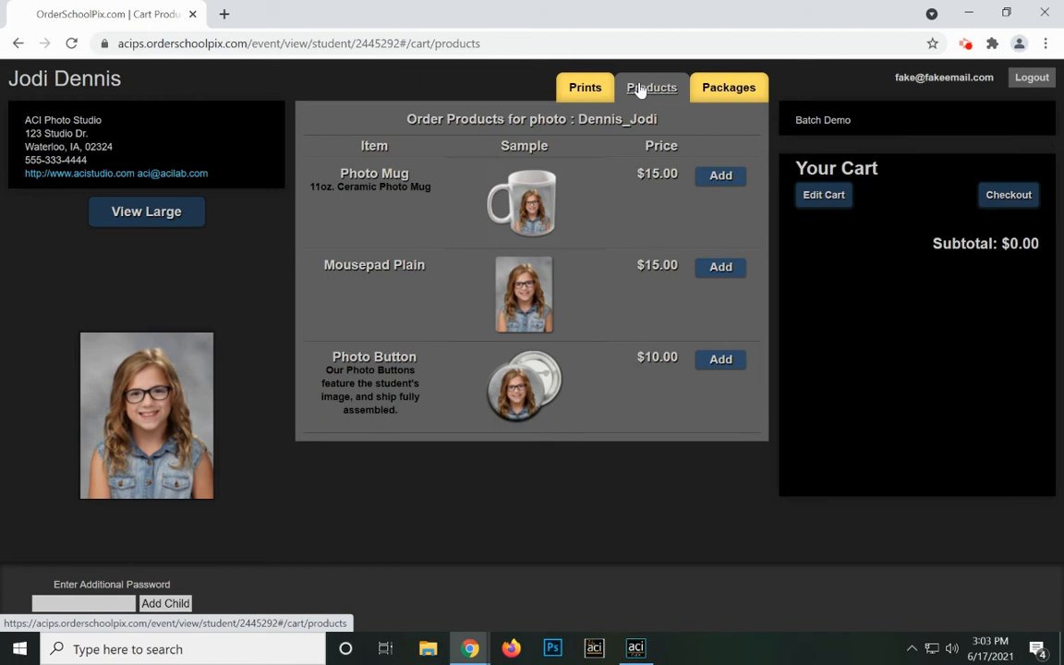
left_click(580, 92)
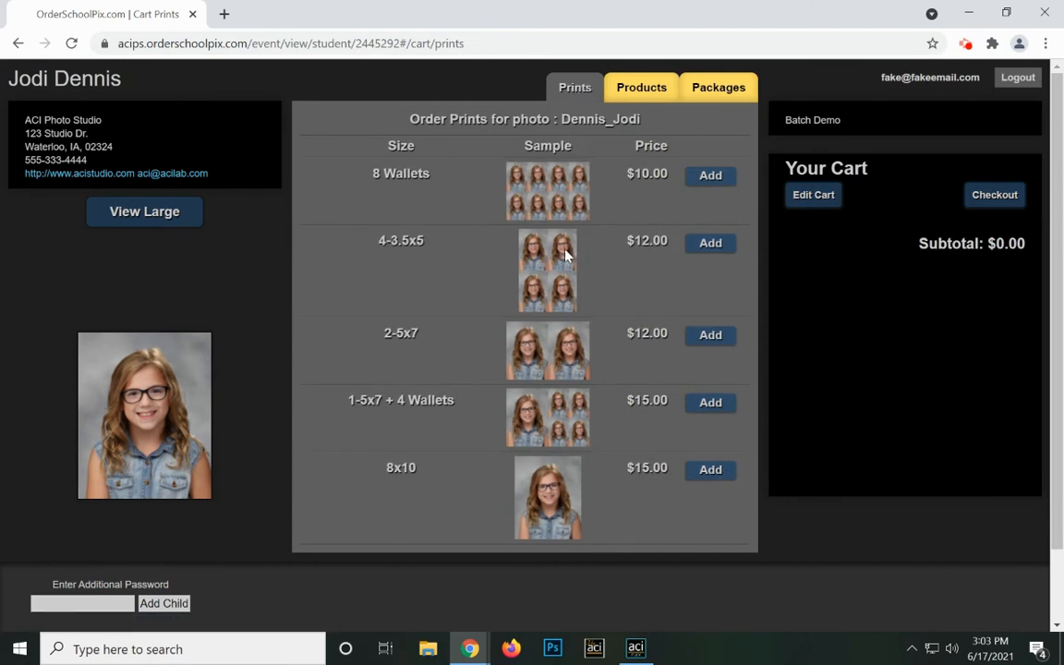
left_click(710, 472)
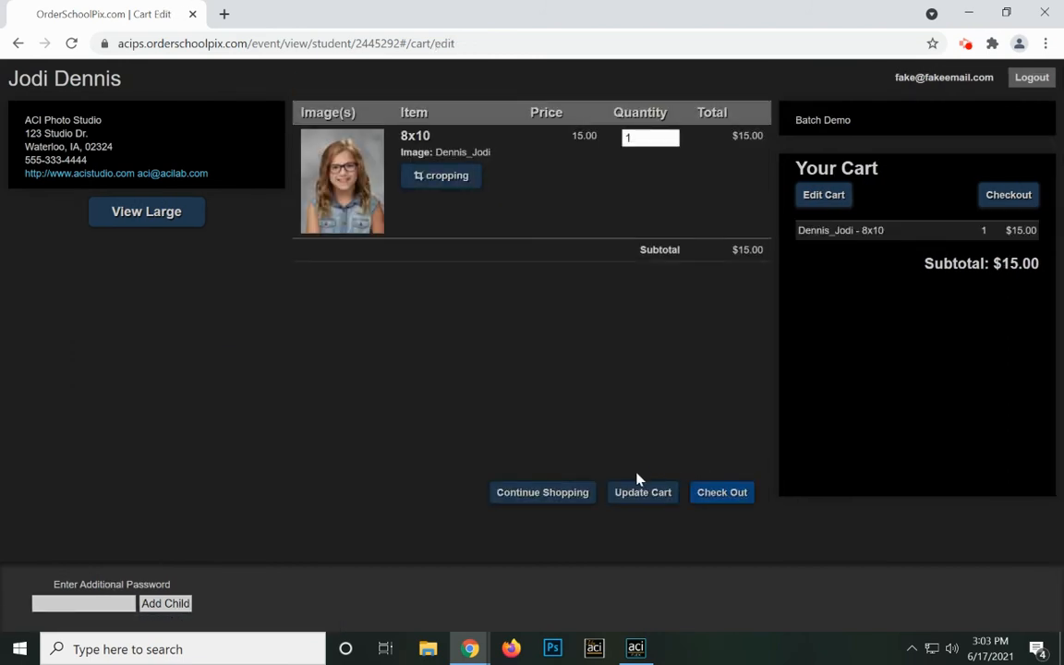
Continue shopping and add a $15.00 Photo Mug, bringing the subtotal to $30.00.
left_click(565, 499)
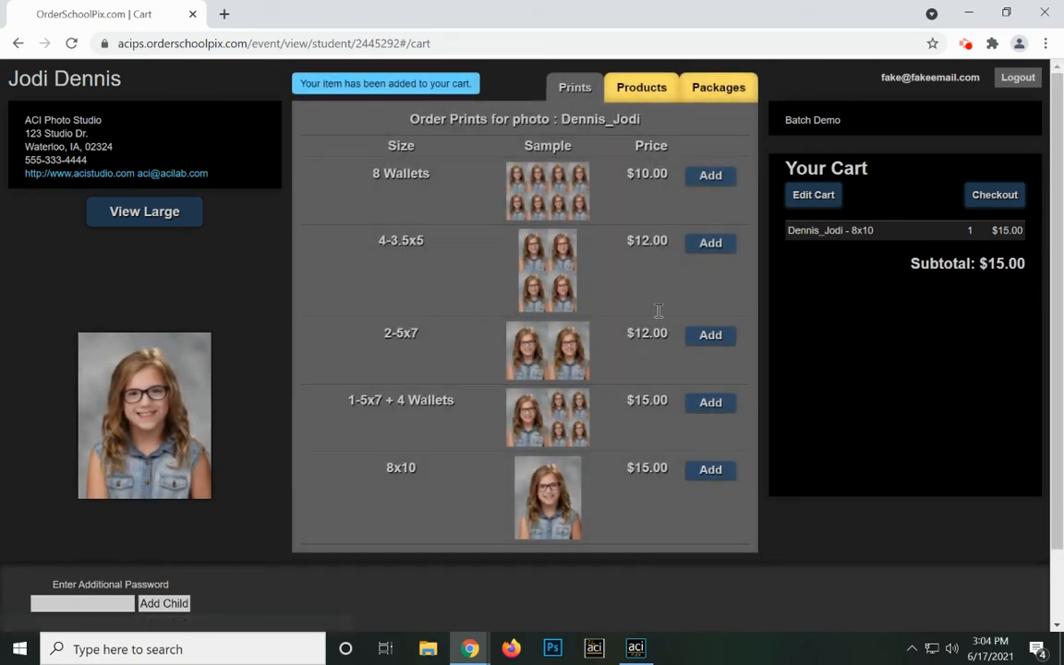
left_click(640, 89)
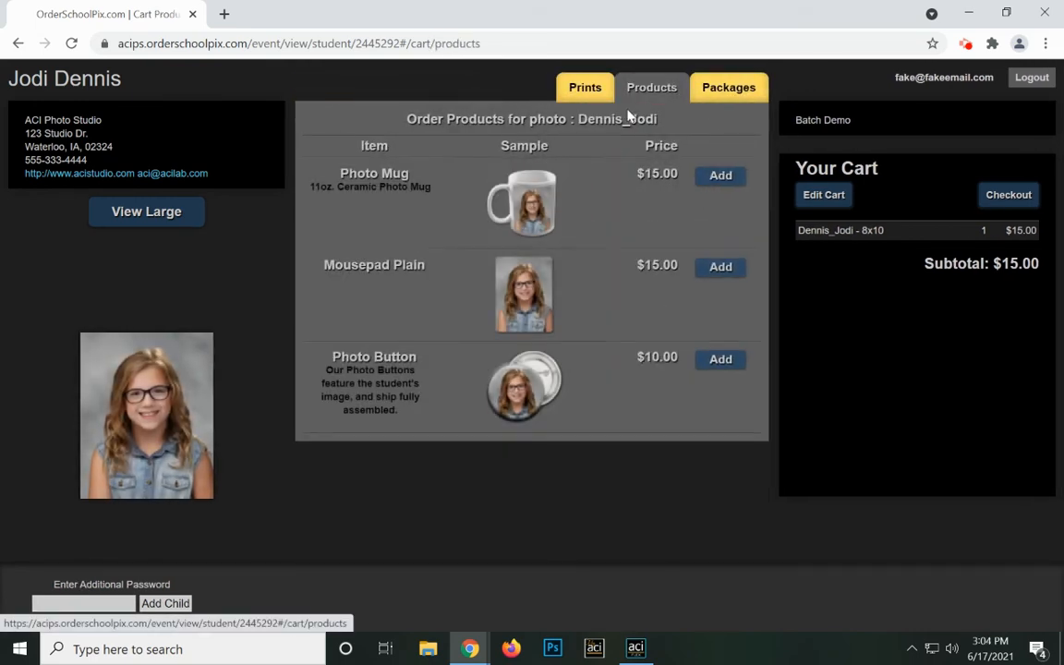
left_click(719, 177)
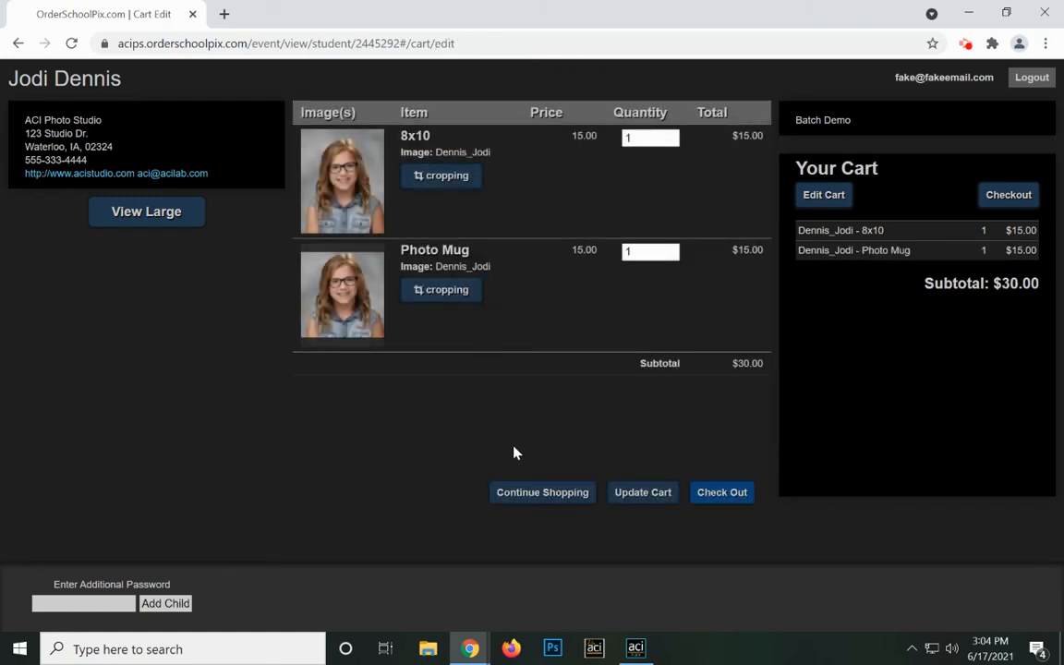
Pull both corners of the 8x10 crop in around the student and save the crop.
left_click(446, 184)
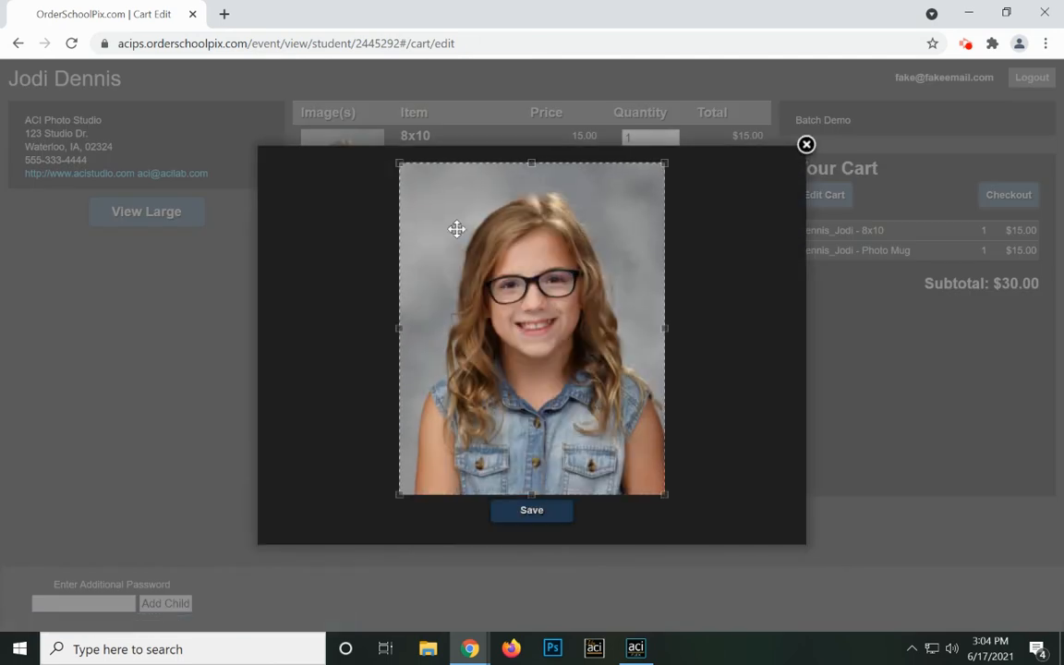
left_click_drag(395, 166, 412, 219)
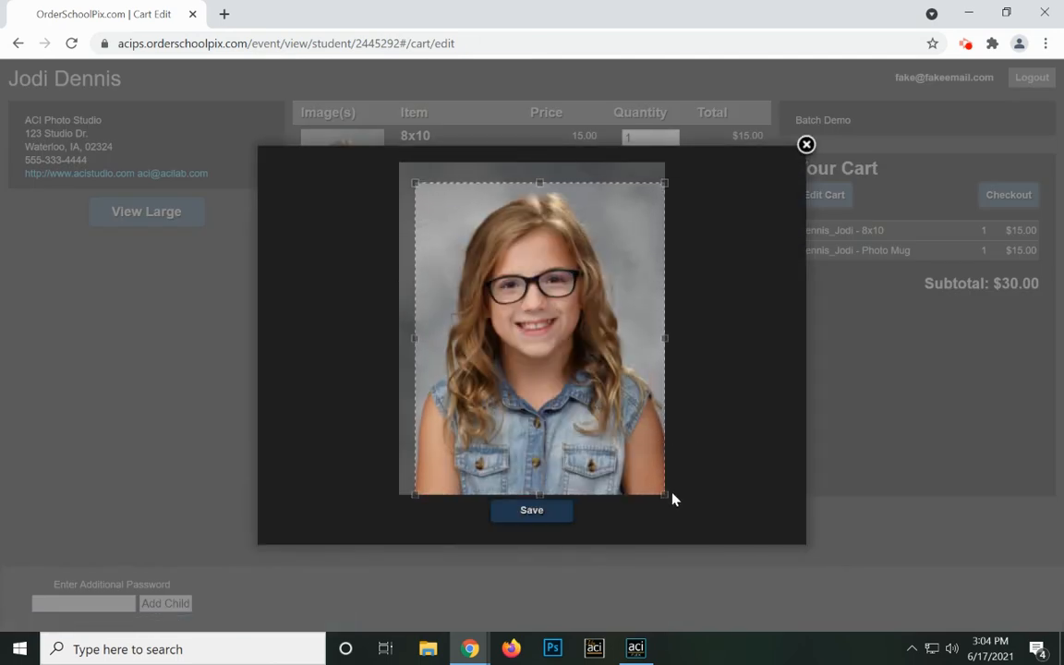
left_click_drag(662, 496, 633, 456)
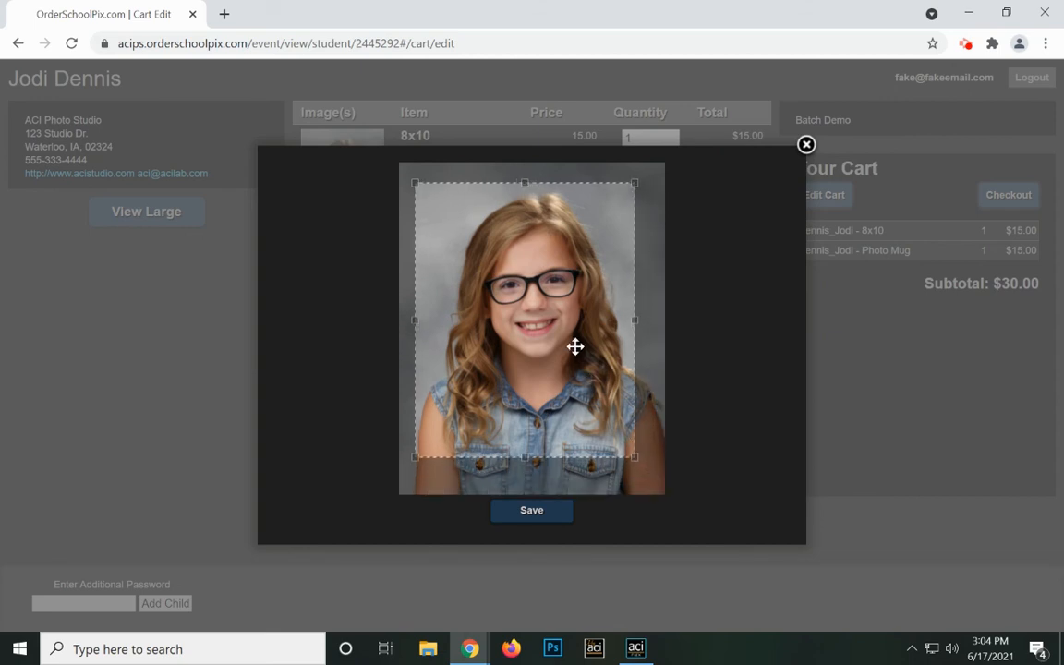
left_click(534, 512)
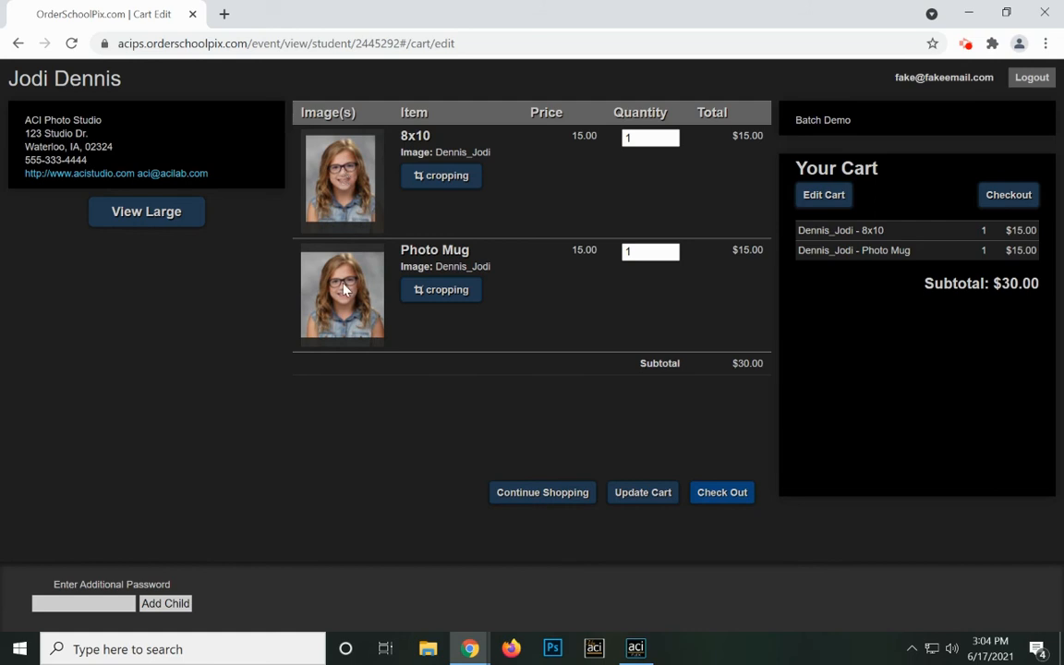
Check out, autofill billing from the saved address, and continue to the $31.88 confirmation.
left_click(737, 495)
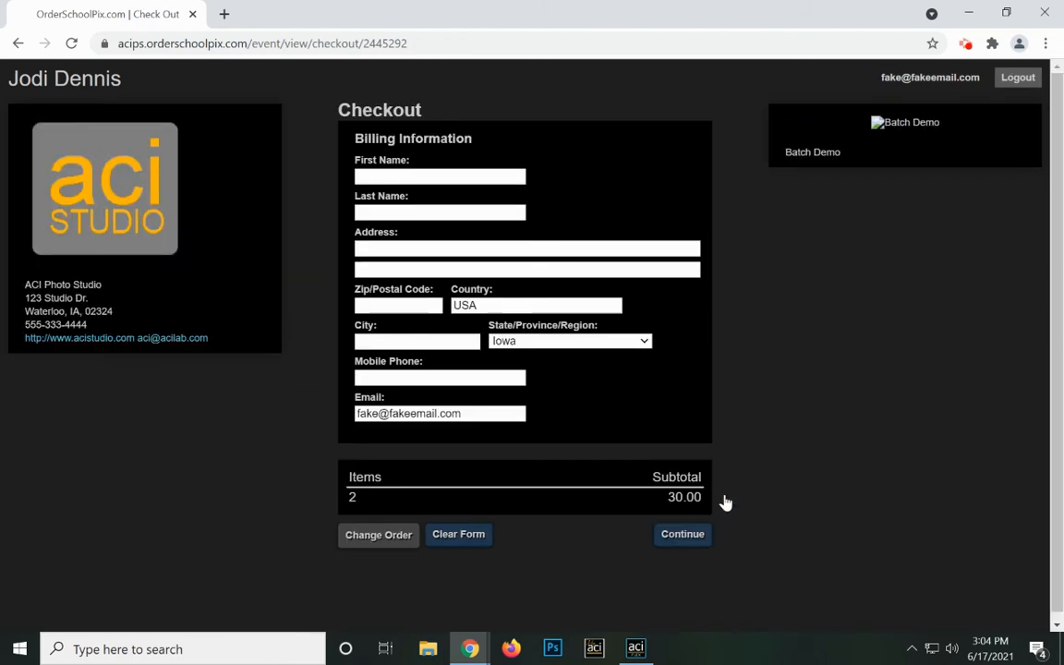
left_click(445, 176)
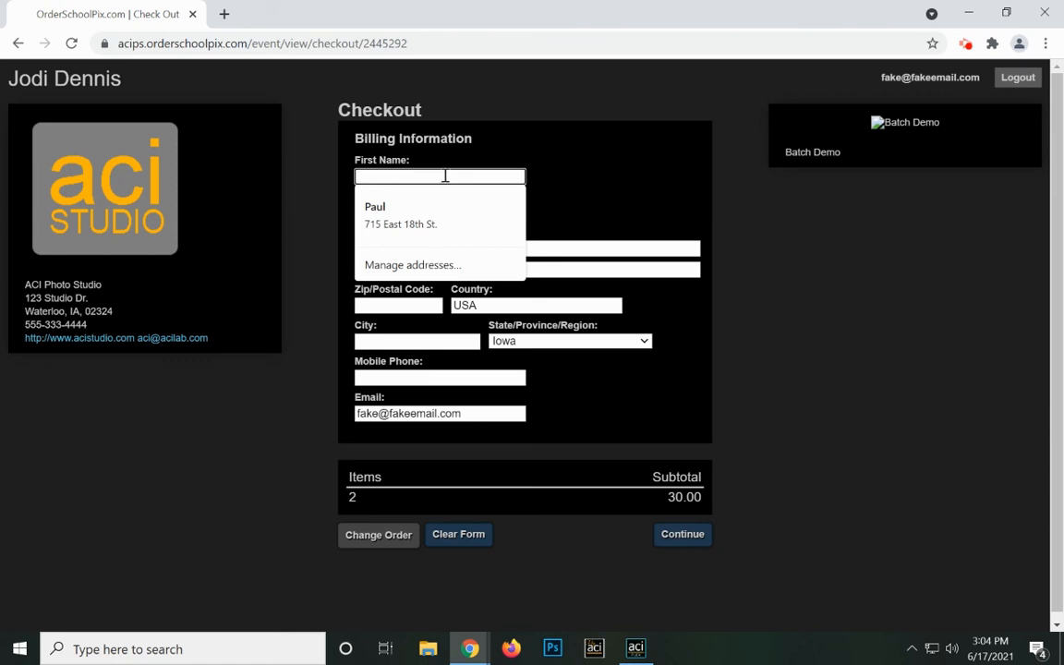
left_click(420, 212)
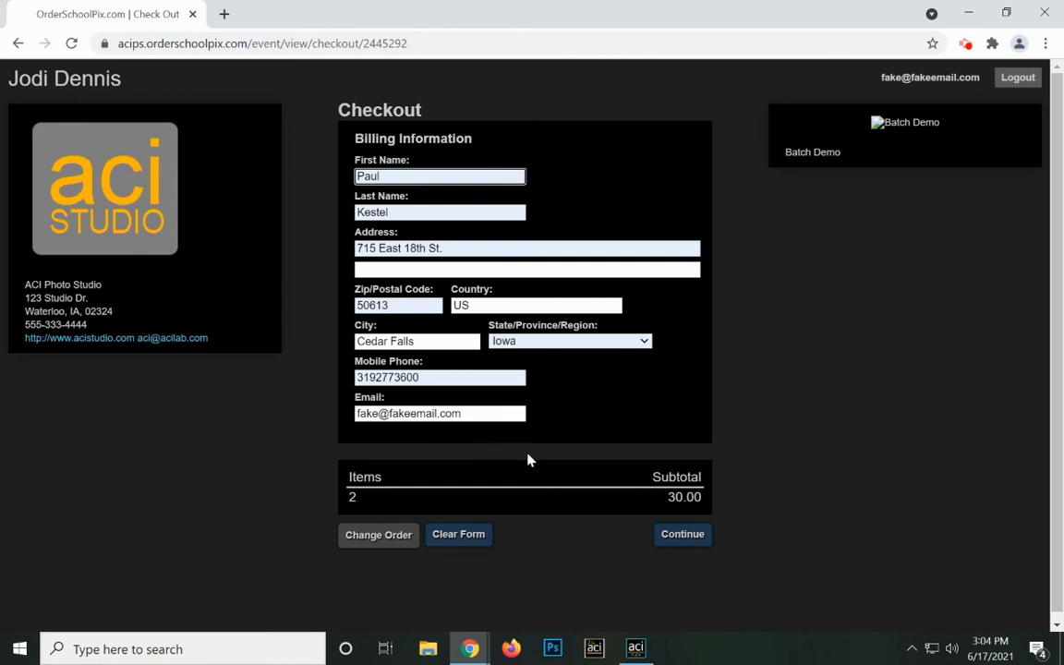
left_click(669, 536)
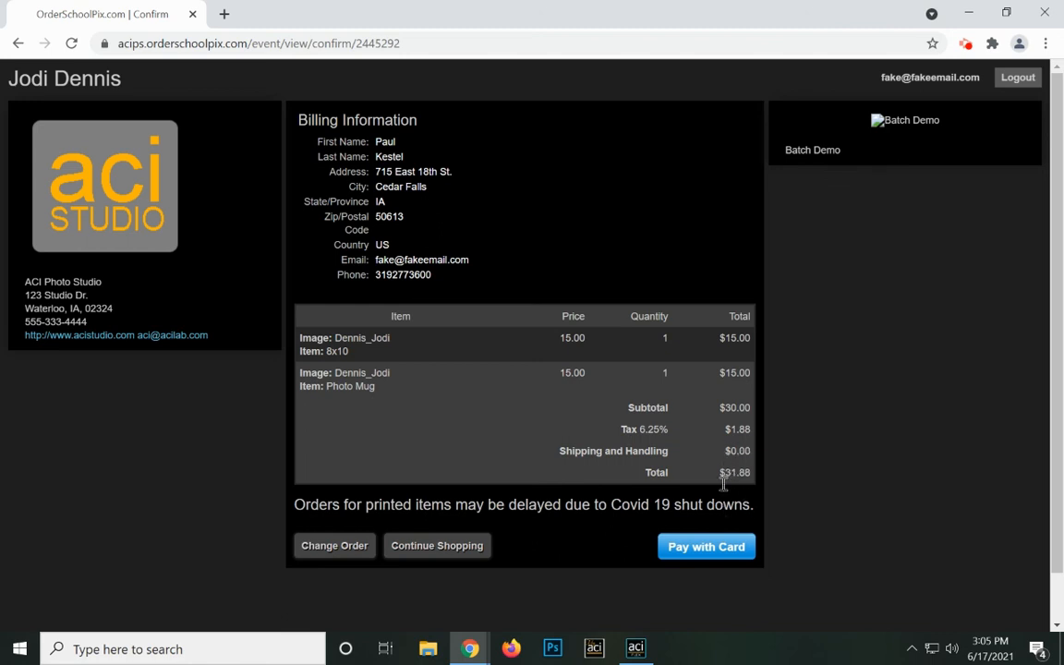
Pay $31.88 in the Stripe card form with the test card number, expiry and security code.
left_click(704, 555)
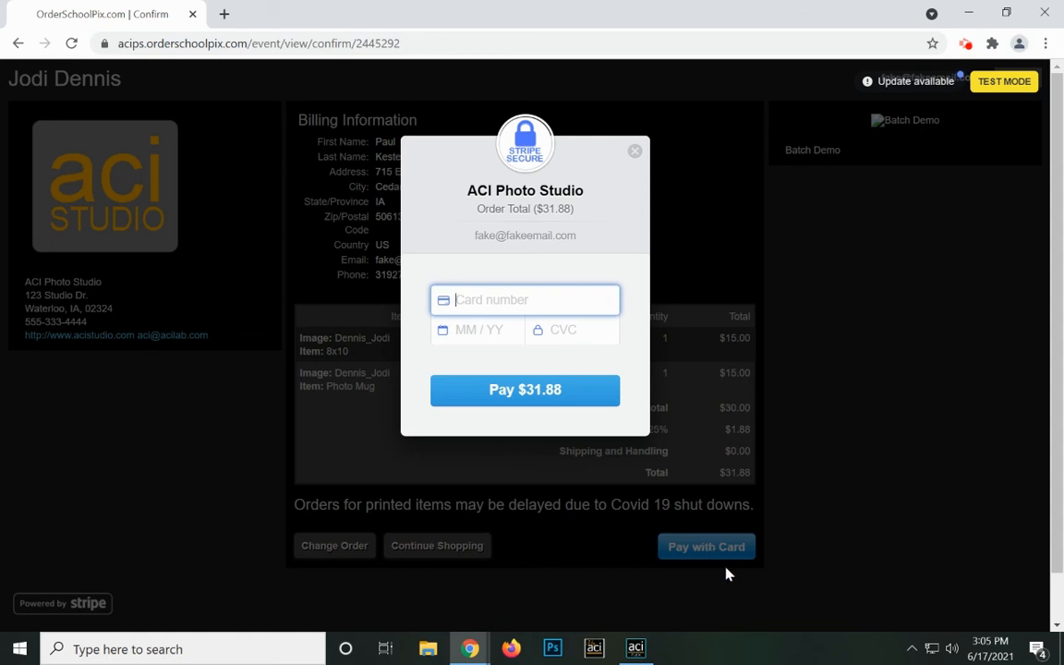
type("42")
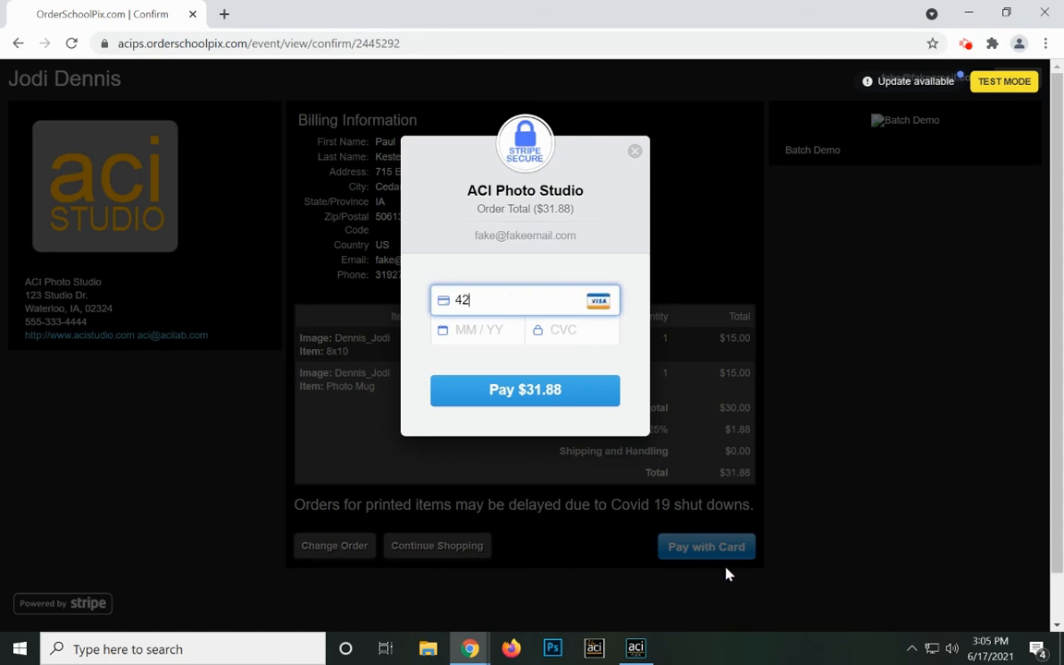
type("42 4242 4242 4242")
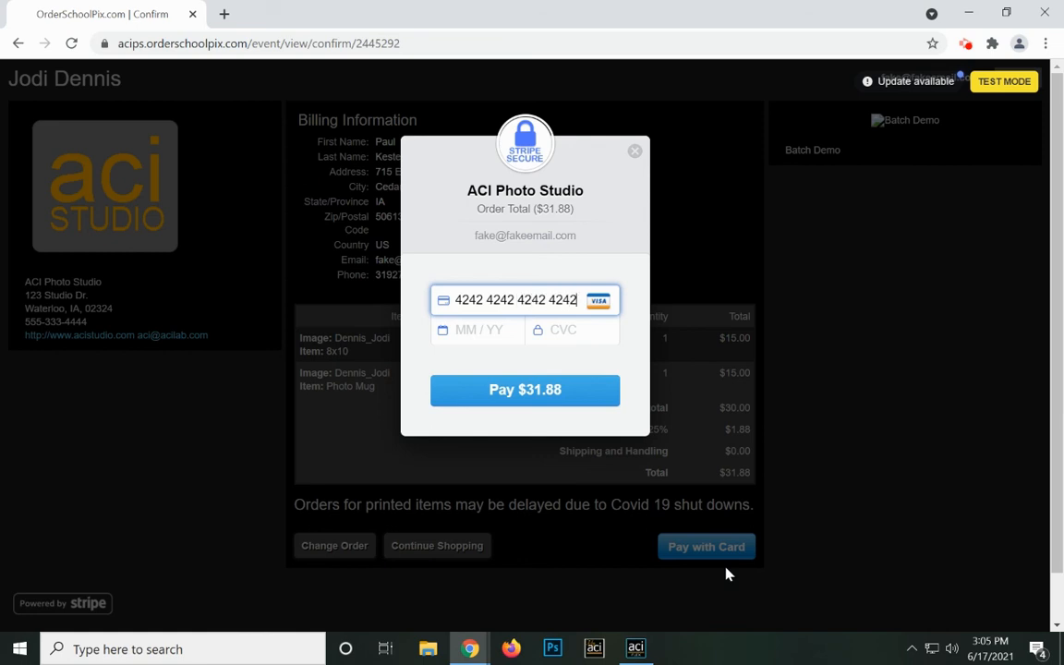
left_click(470, 334)
type("1125")
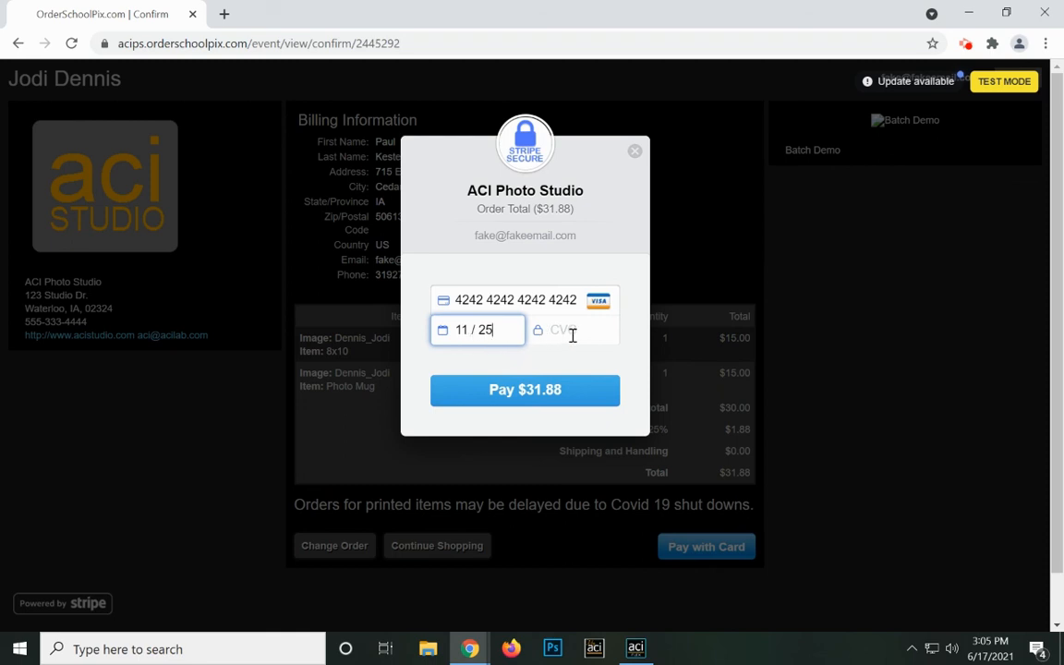
type("125")
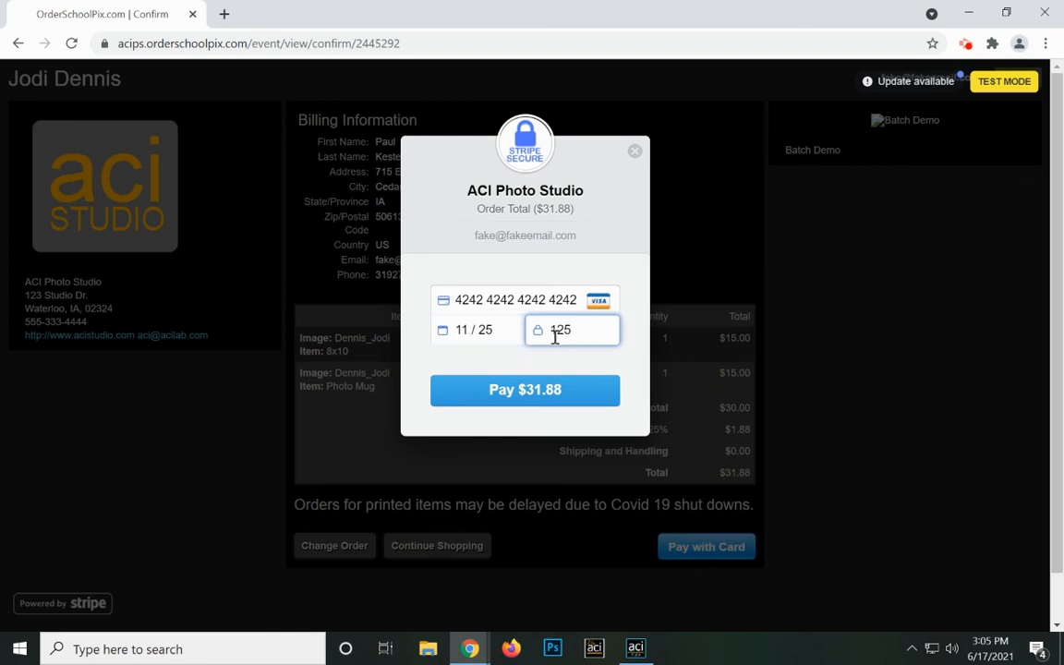
left_click(548, 396)
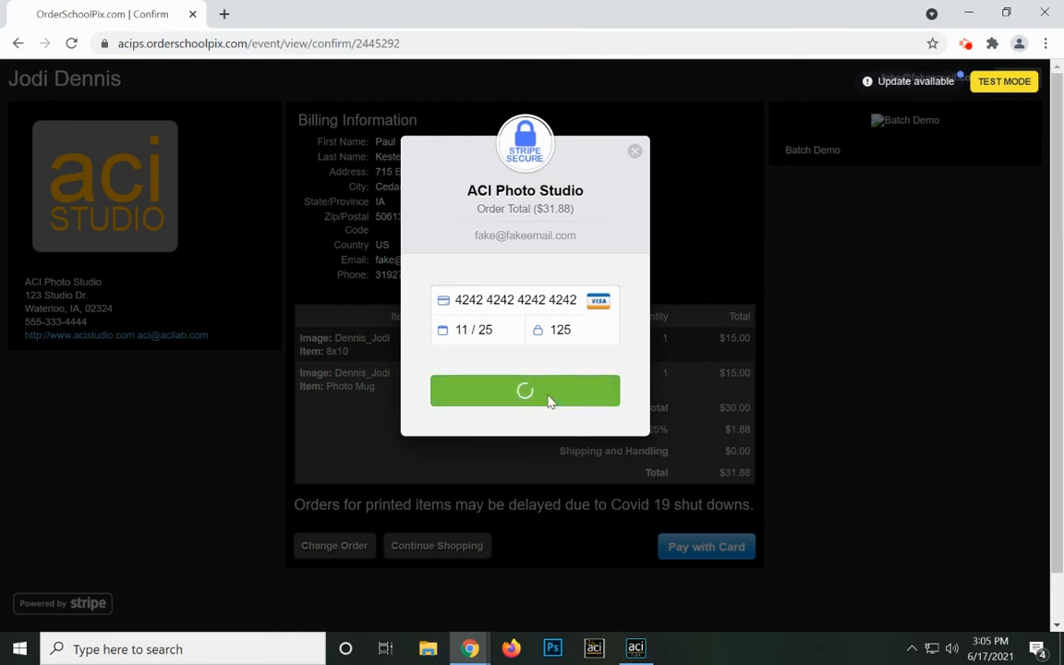